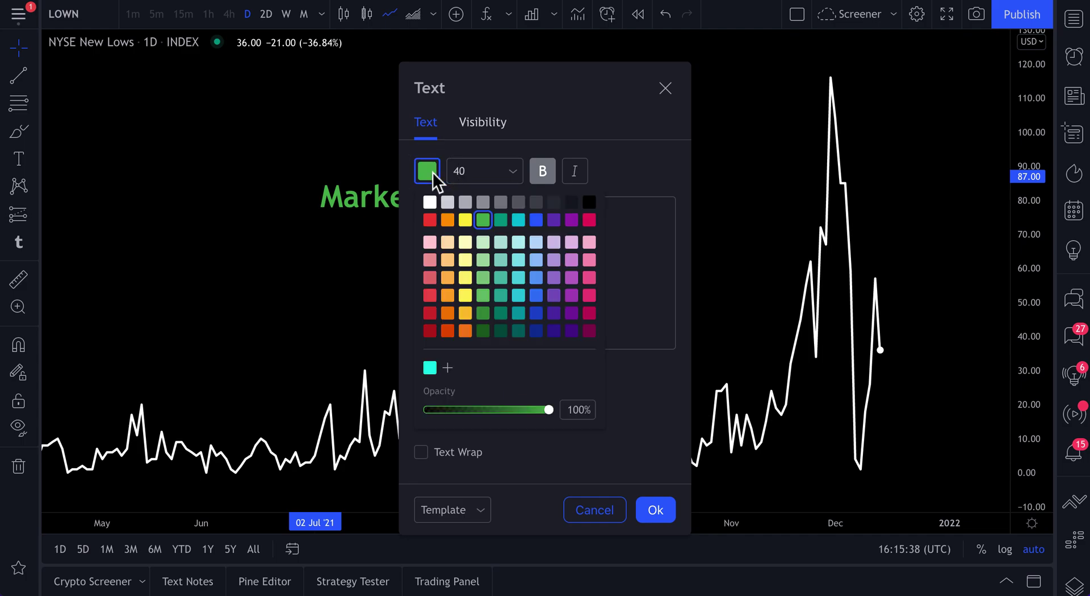
Step: Change the "Market breadth!" text colour to white and move the label higher on the chart
click(431, 202)
click(659, 510)
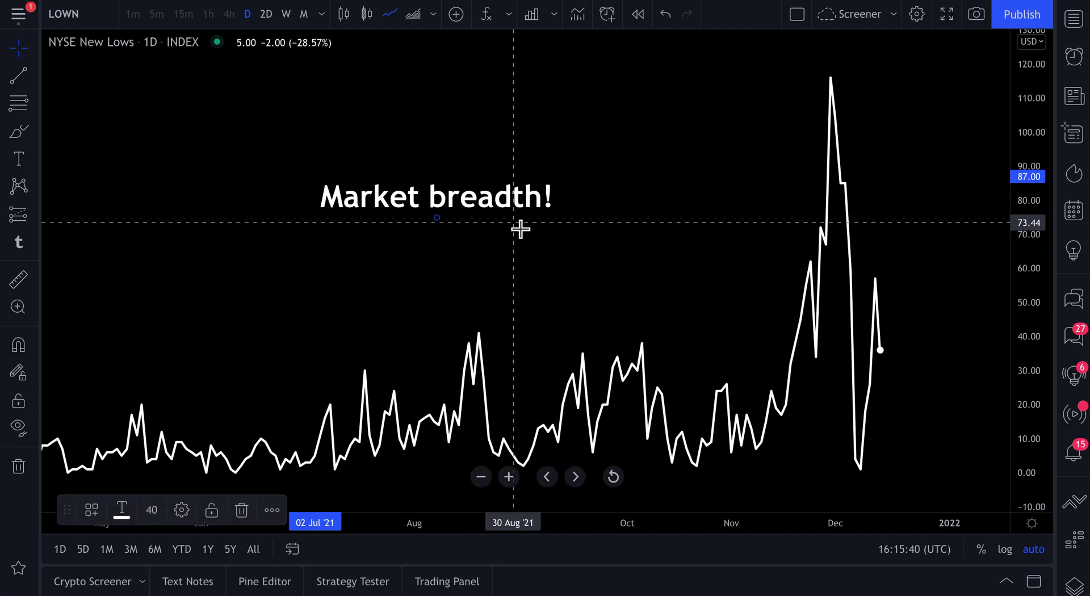
drag(488, 219, 535, 134)
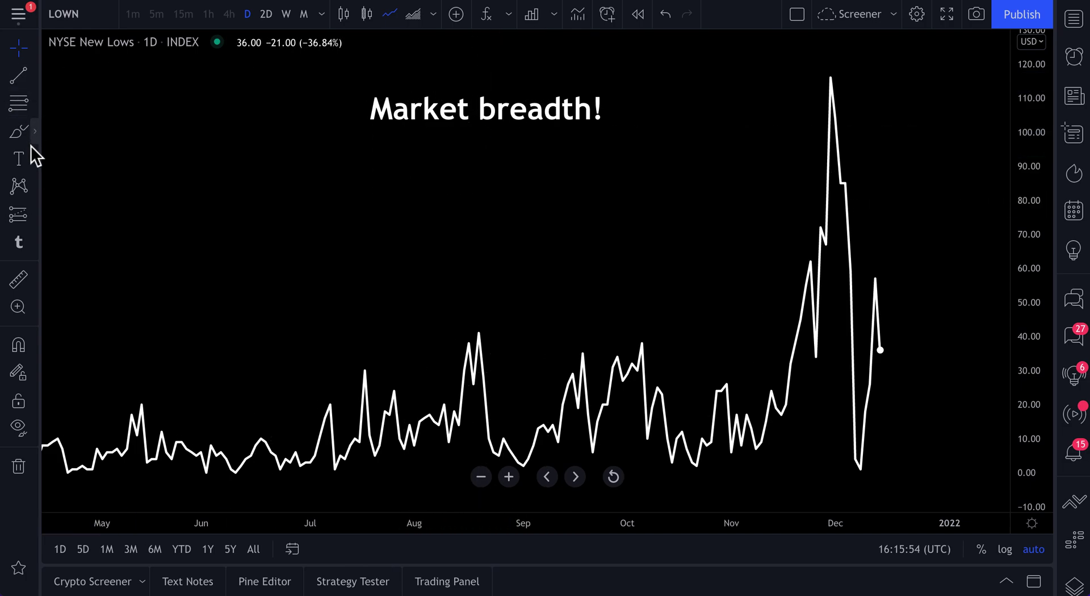
Step: Underline the NYSE New Lows chart title with a red Brush stroke and undo the stroke
click(18, 131)
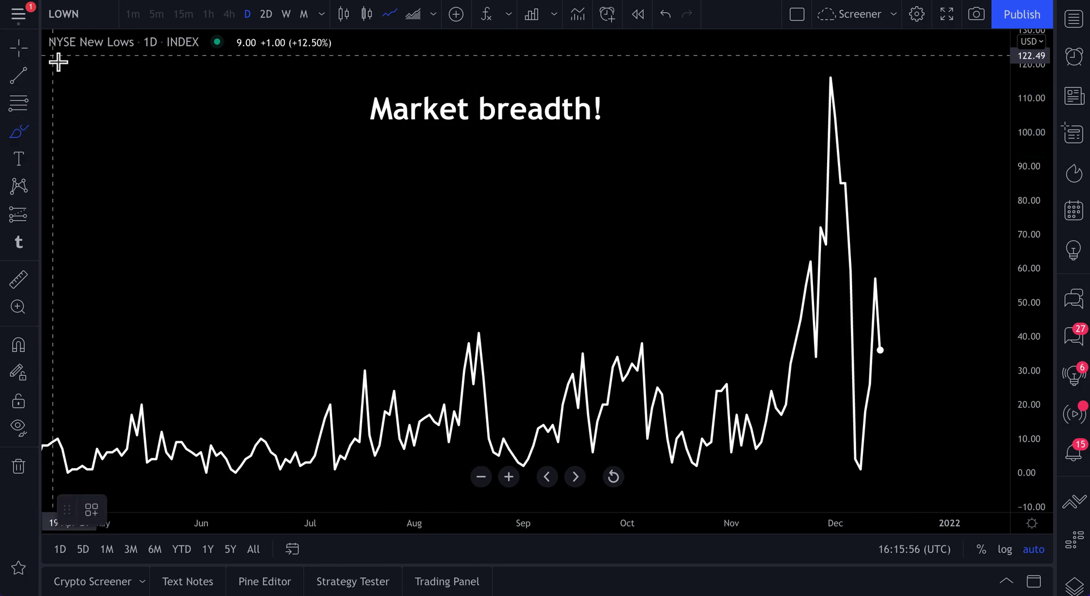
mouse_move(54, 60)
mouse_down()
mouse_move(144, 53)
mouse_move(74, 53)
mouse_move(113, 62)
mouse_up()
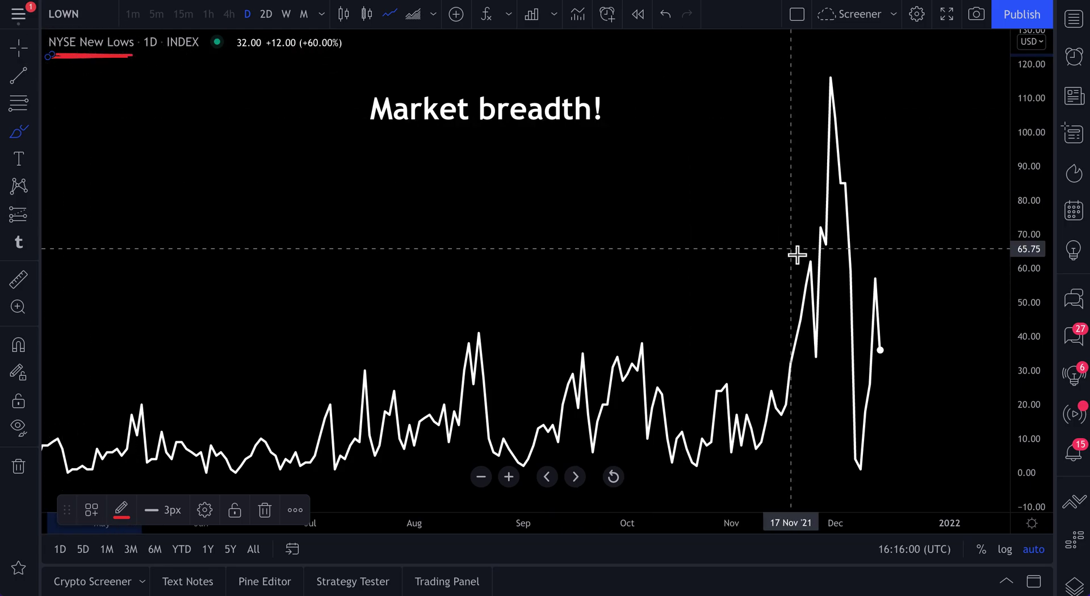
scroll(796, 253, down, 2)
scroll(797, 255, down, 2)
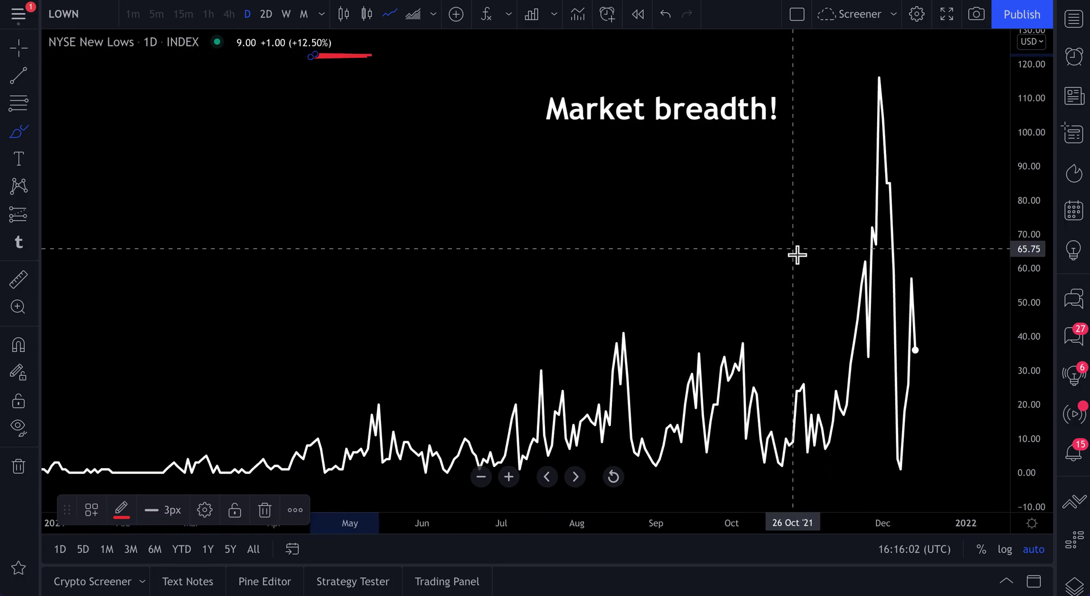
key(ctrl+z)
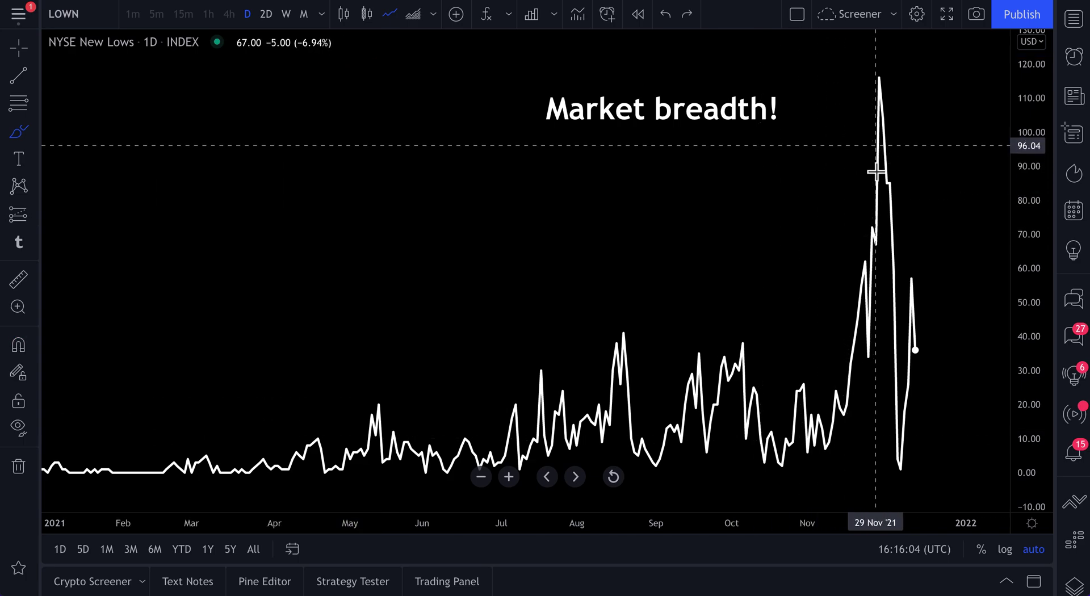
Step: Circle the late-November 2021 and March 2020 peaks with the Brush, moving the "Market breadth!" label up clear of the line
mouse_move(896, 61)
mouse_down()
mouse_move(857, 78)
mouse_move(908, 90)
mouse_move(840, 105)
mouse_move(885, 59)
mouse_move(895, 105)
mouse_move(846, 73)
mouse_move(905, 78)
mouse_move(883, 55)
mouse_up()
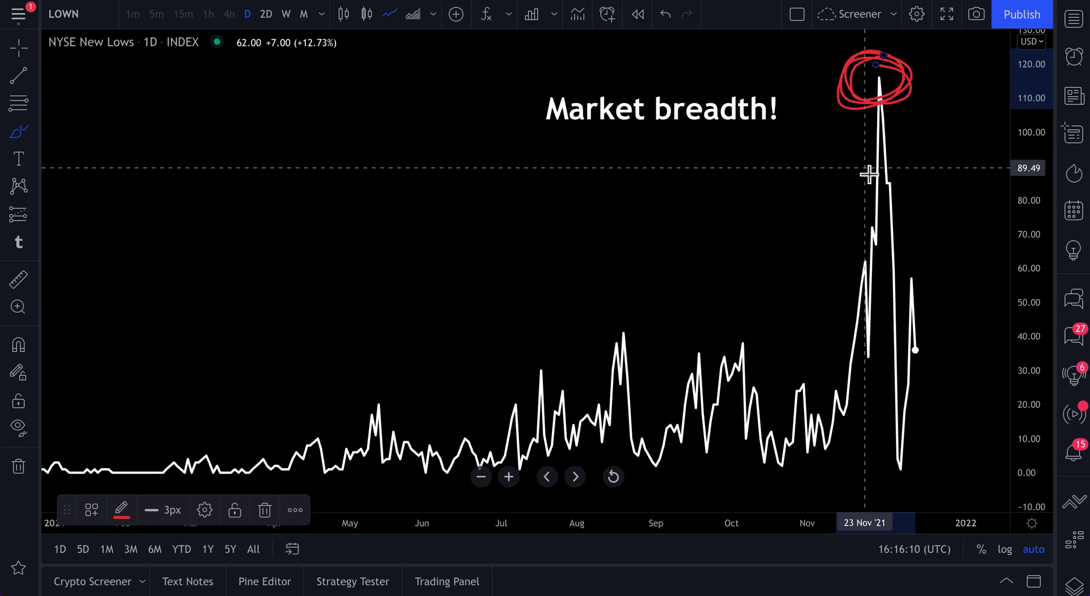
scroll(869, 174, down, 10)
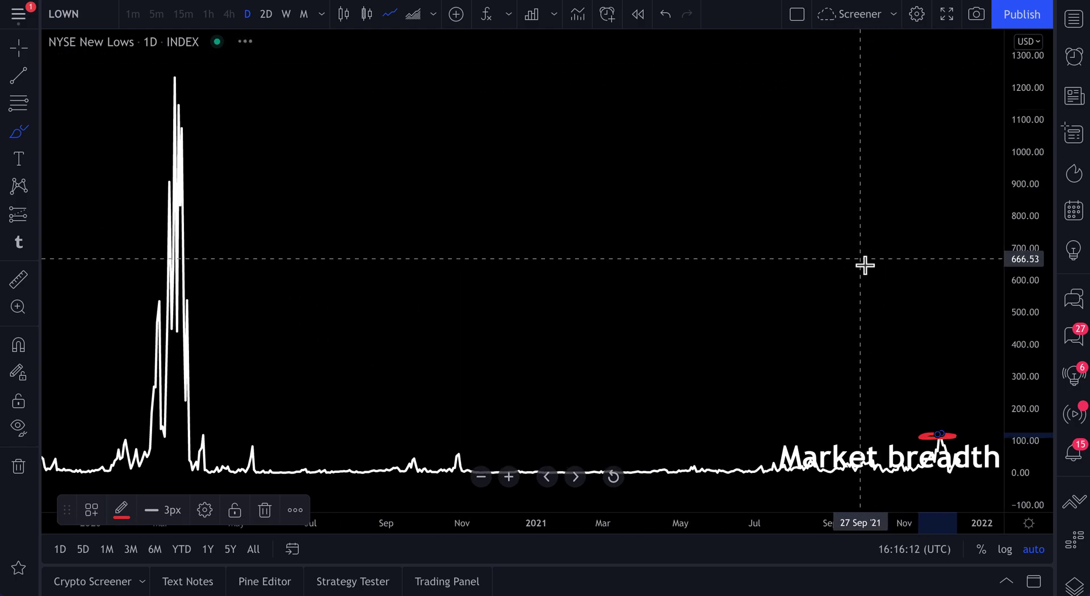
click(19, 50)
mouse_move(869, 457)
mouse_down()
mouse_move(806, 204)
mouse_move(740, 77)
mouse_move(744, 88)
mouse_up()
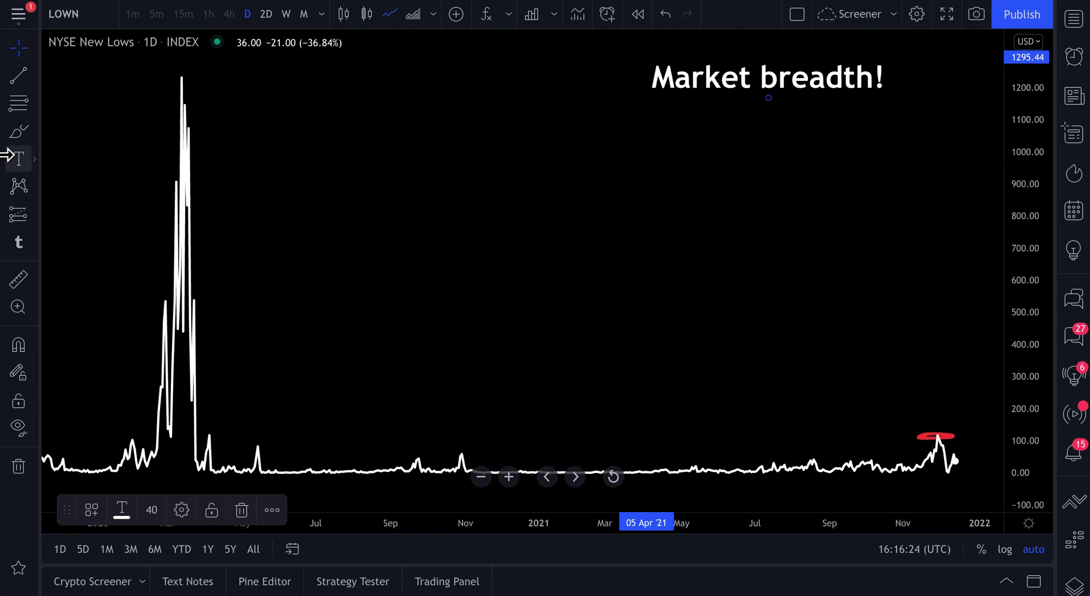
click(19, 132)
mouse_move(215, 81)
mouse_down()
mouse_move(206, 73)
mouse_move(212, 100)
mouse_move(163, 93)
mouse_move(206, 60)
mouse_move(231, 85)
mouse_move(196, 56)
mouse_up()
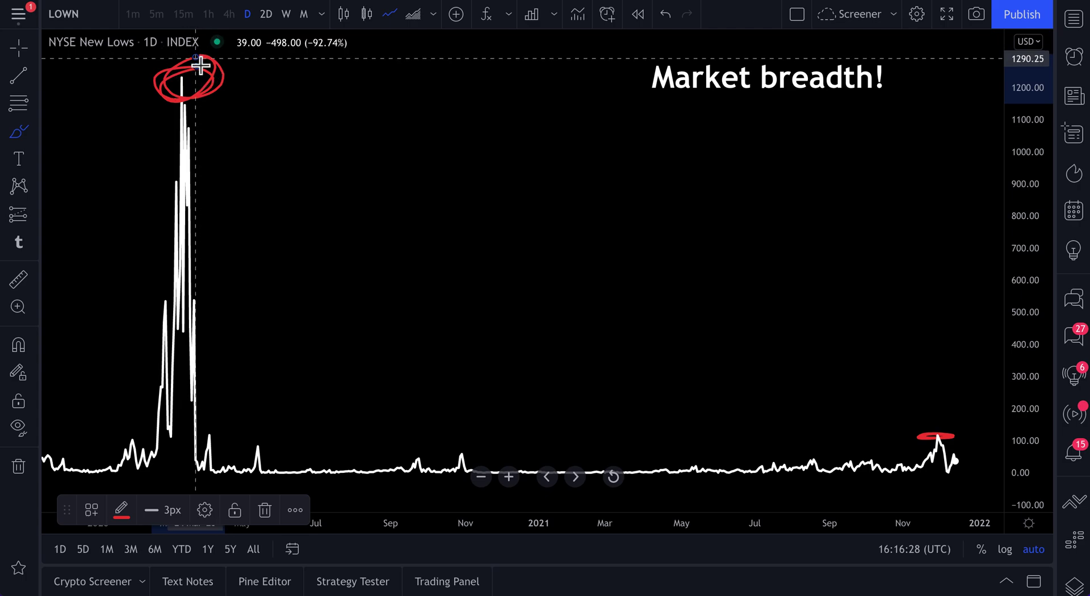
Step: Undo the Brush circles and all edits to the "Market breadth!" label back to its green placeholder "Text"
key(ctrl)
key(ctrl+z)
key(ctrl+z)
key(ctrl+z)
key(ctrl+z)
key(ctrl+z)
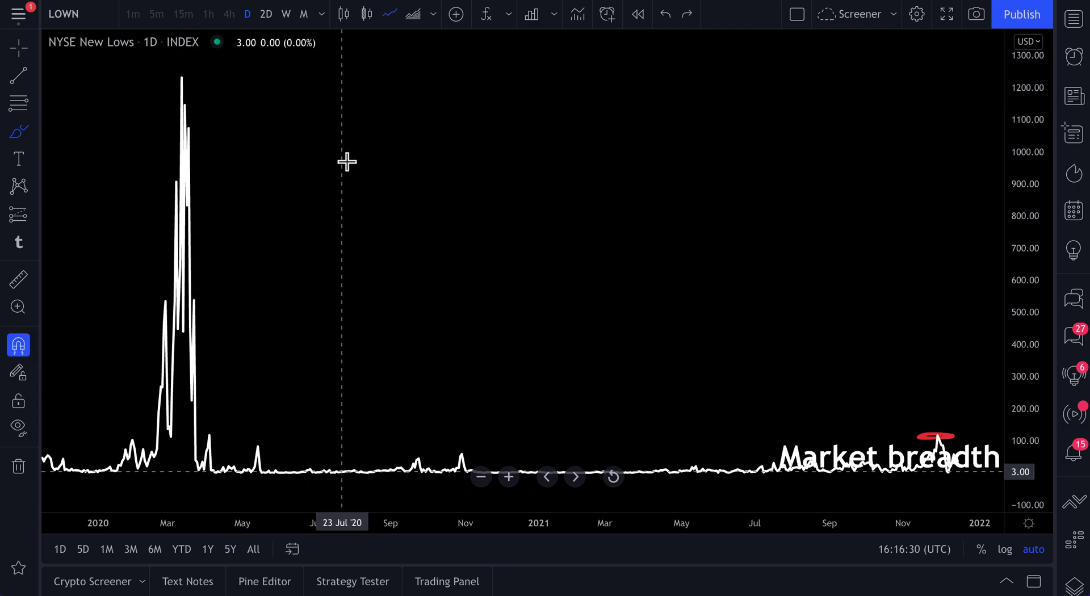
key(ctrl+z)
key(ctrl+z)
key(ctrl+z)
key(ctrl+z)
key(ctrl+z)
key(ctrl+z)
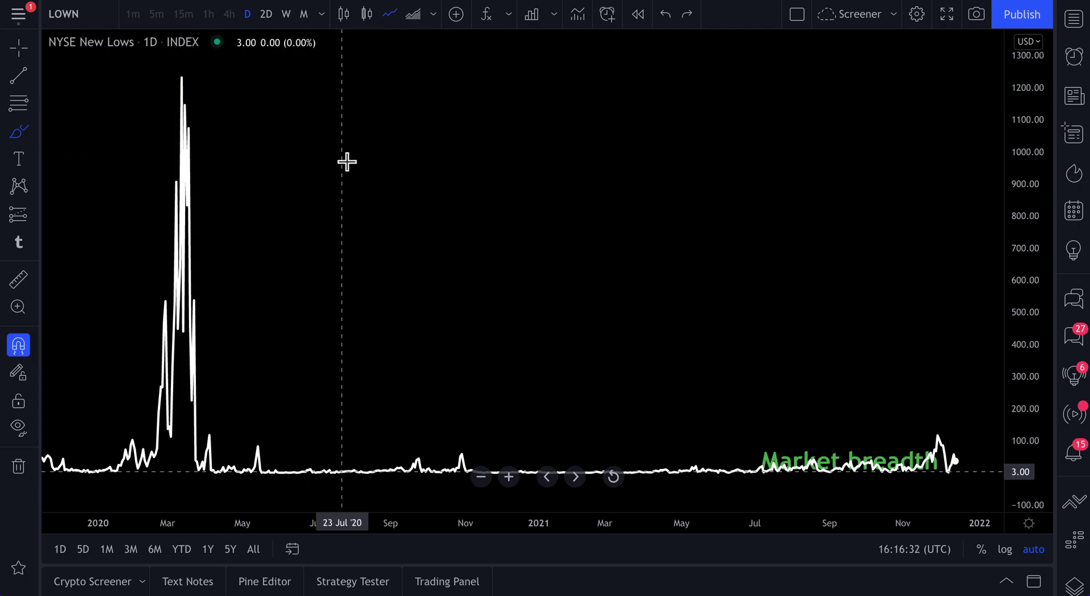
key(ctrl+z)
key(ctrl+z)
key(ctrl+z)
key(ctrl+z)
key(ctrl+z)
key(ctrl+z)
key(ctrl+z)
key(ctrl+z)
key(ctrl+z)
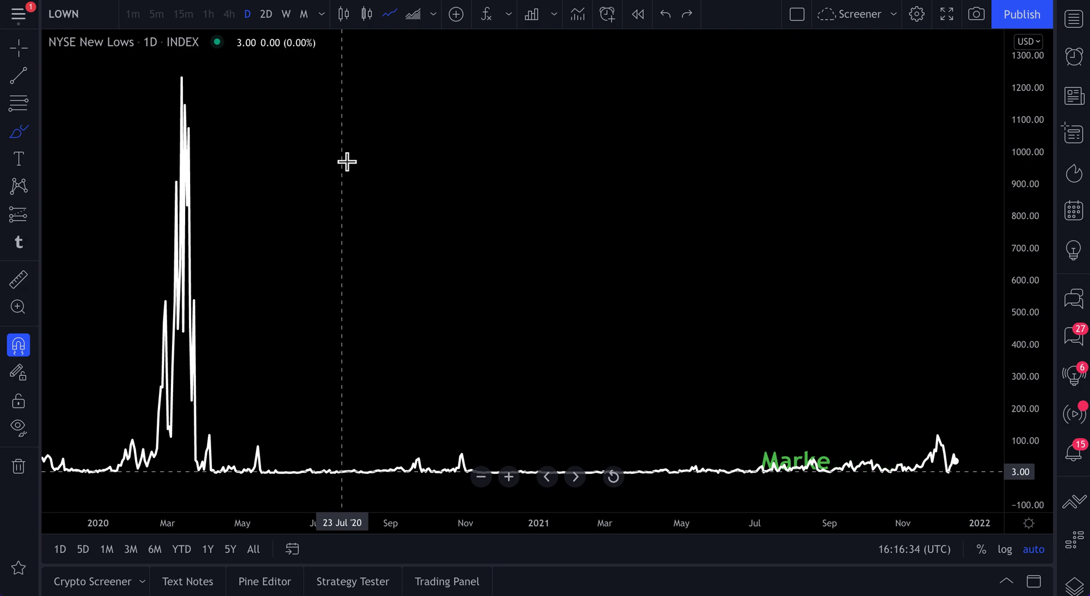
key(ctrl+z)
key(ctrl+z)
key(ctrl+z)
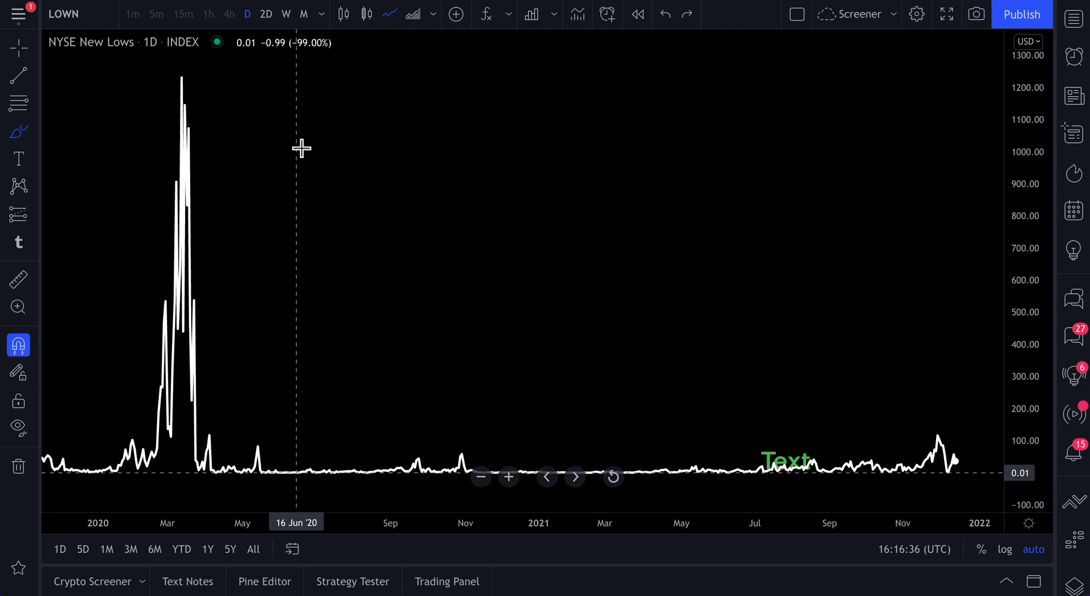
Step: Switch the chart symbol to AAPL
click(74, 17)
text(AA)
key(Escape)
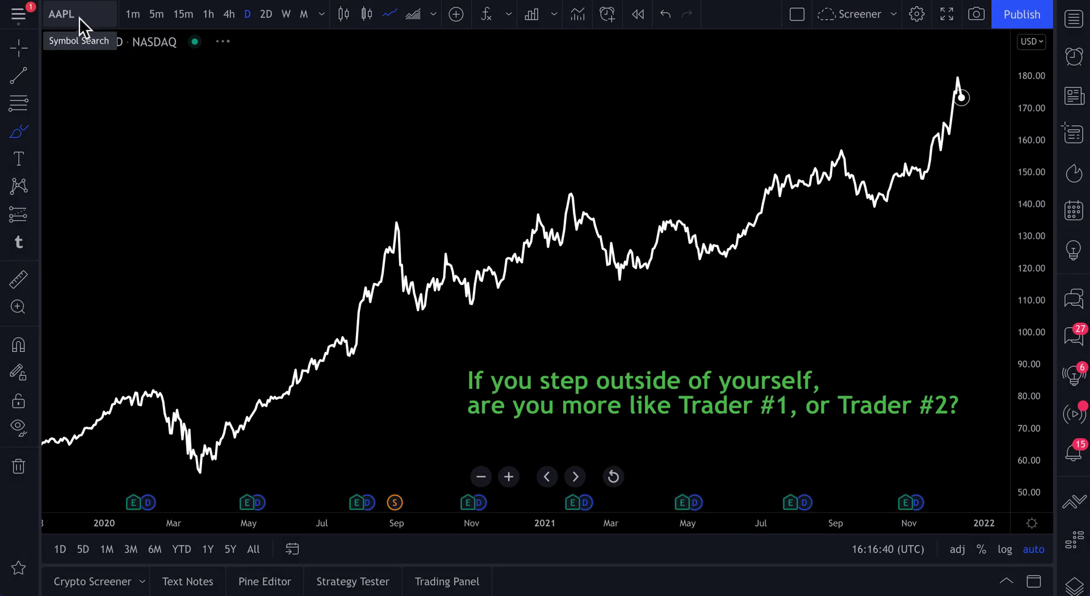
Step: Load the QQQ chart and focus on its recent price history
click(79, 18)
text(QQQ)
key(Return)
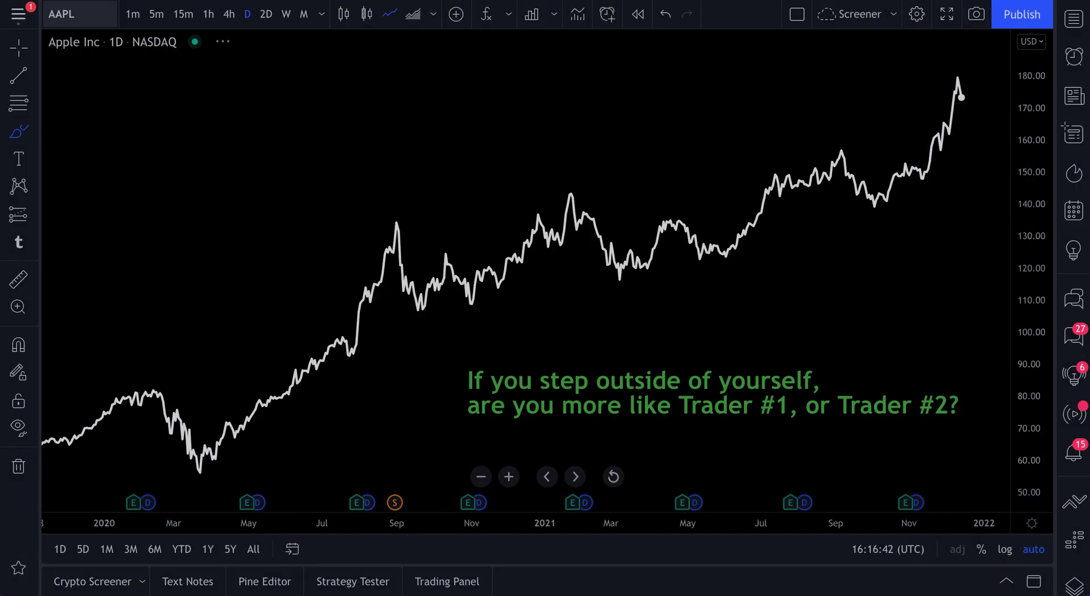
scroll(662, 262, up, 5)
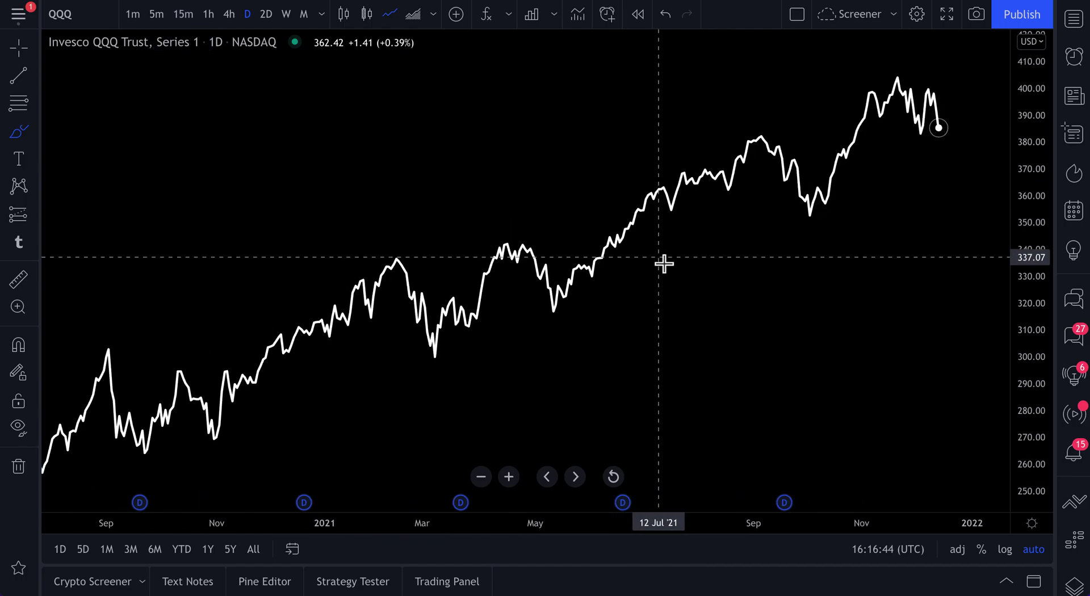
Step: Change the chart symbol to VIX, the S&P 500 volatility index
click(67, 14)
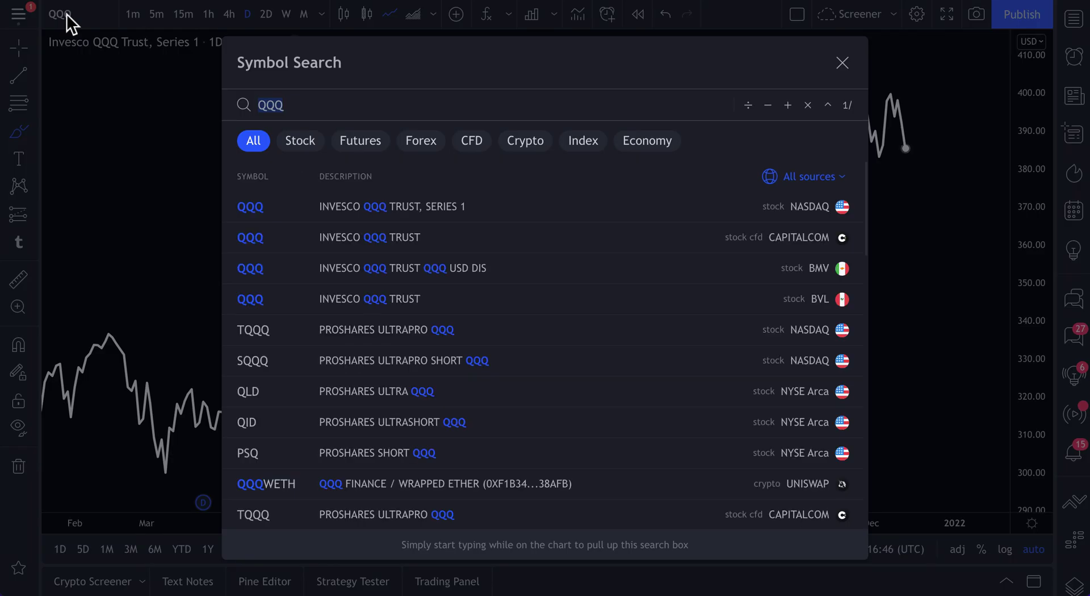
text(VIX)
key(Return)
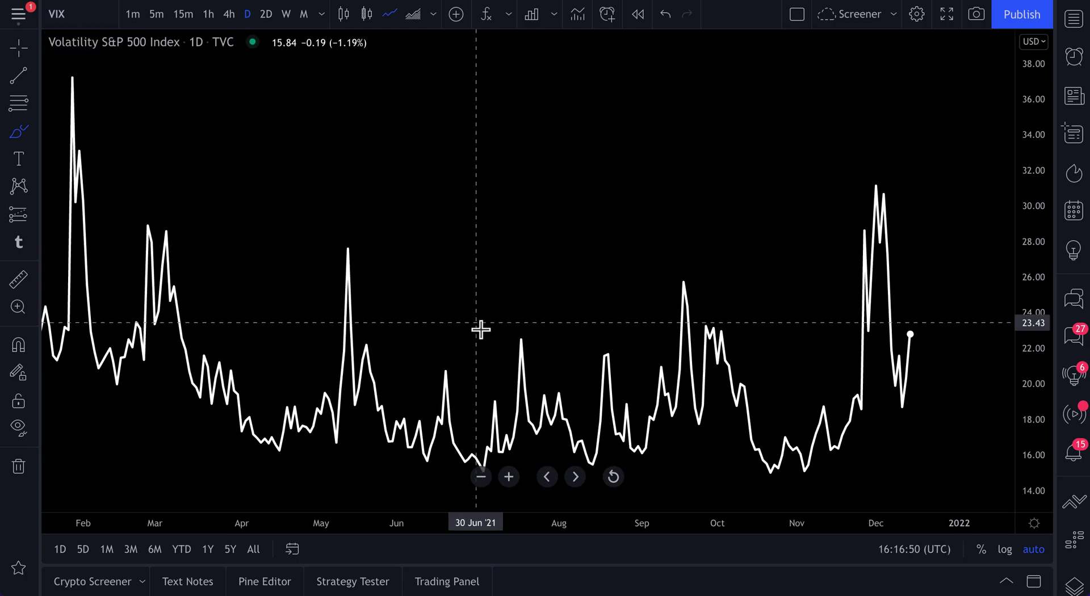
Step: Search the symbols for "52 WEEK LOWS" and load the 52-Week Lows ETFs index (MALE)
click(70, 12)
text(5W)
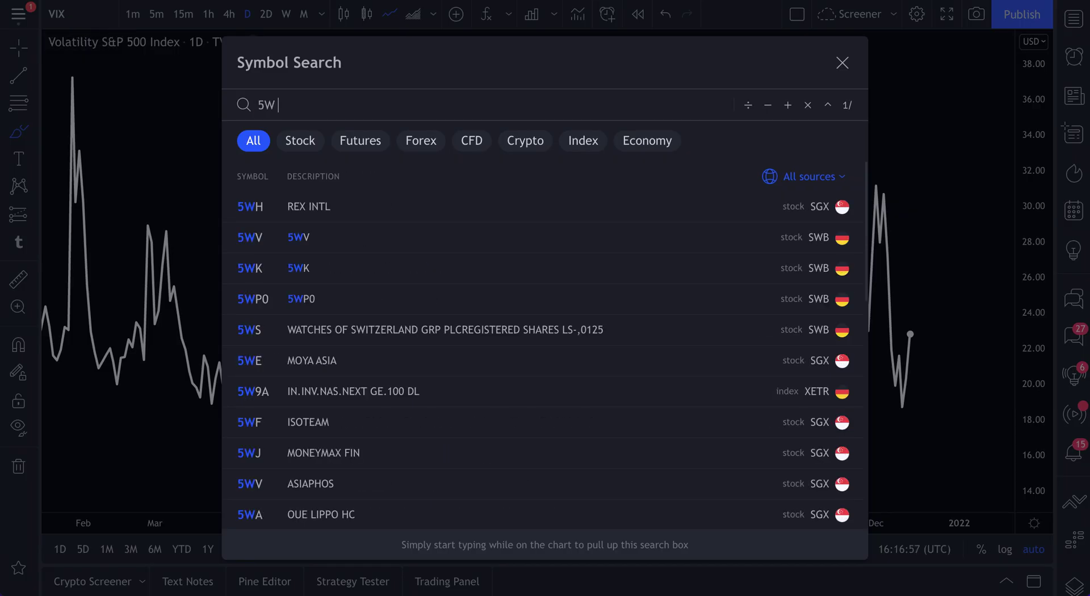
key(BackSpace)
text(2)
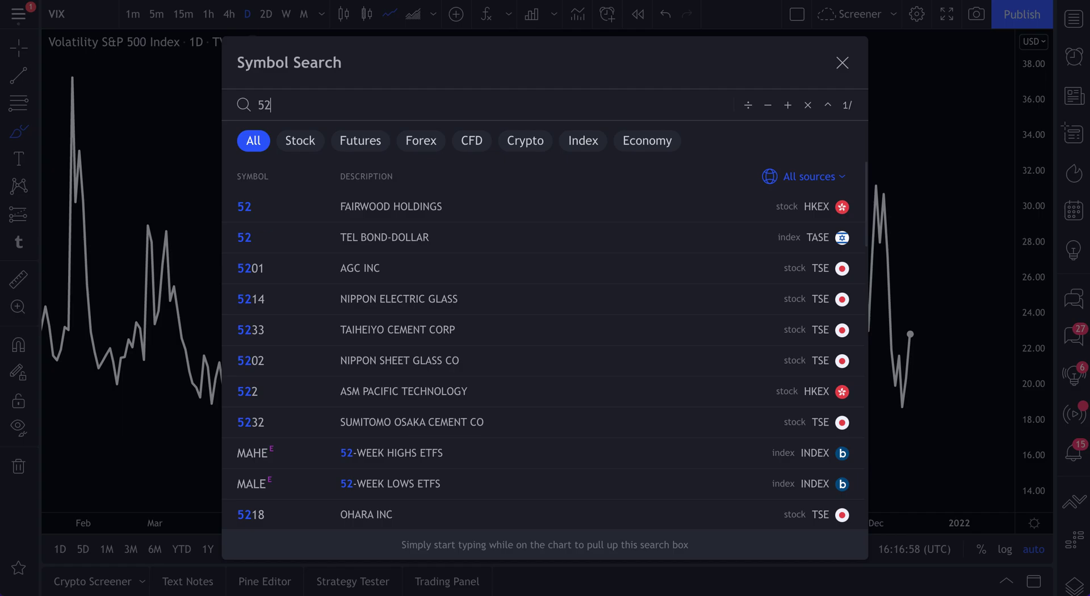
text( WEEK LOWS)
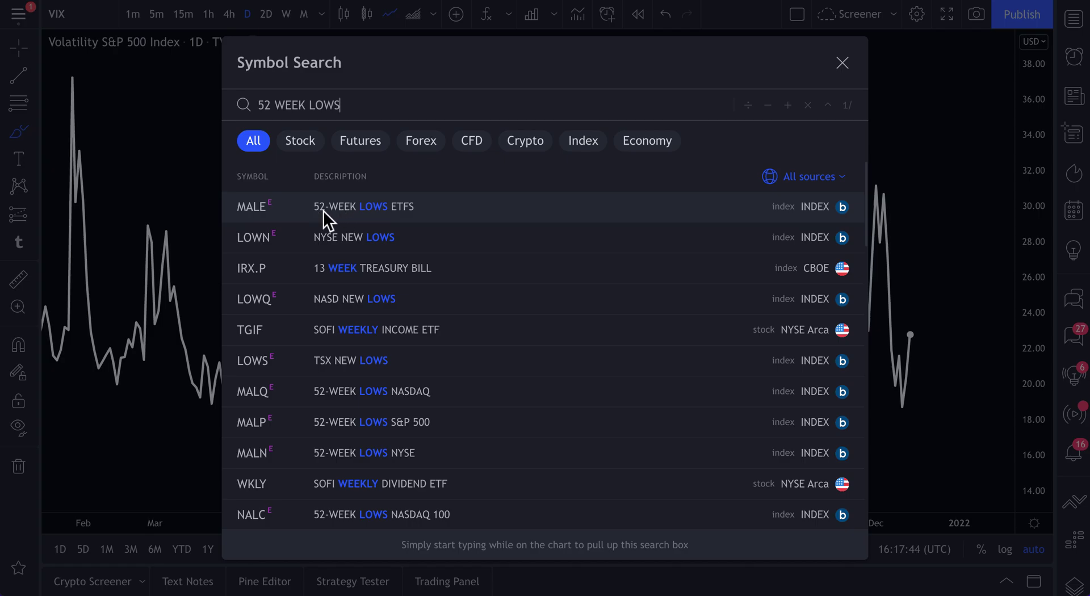
click(380, 210)
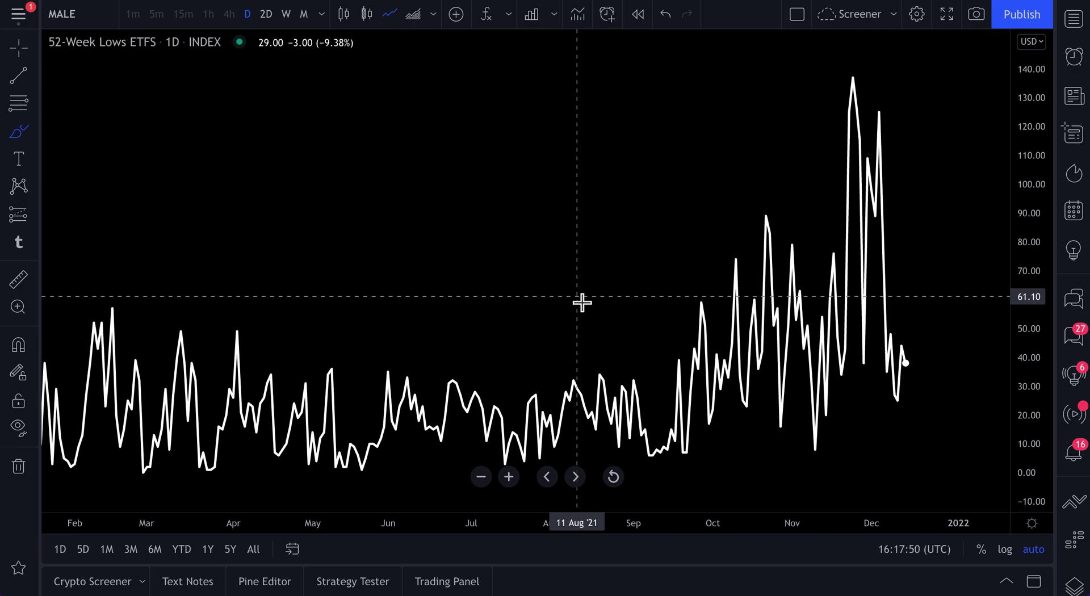
Step: Examine the long-term spikes in the 52-Week Lows ETFs index and compare them with the late-2021 peaks
scroll(582, 303, down, 6)
scroll(589, 304, down, 5)
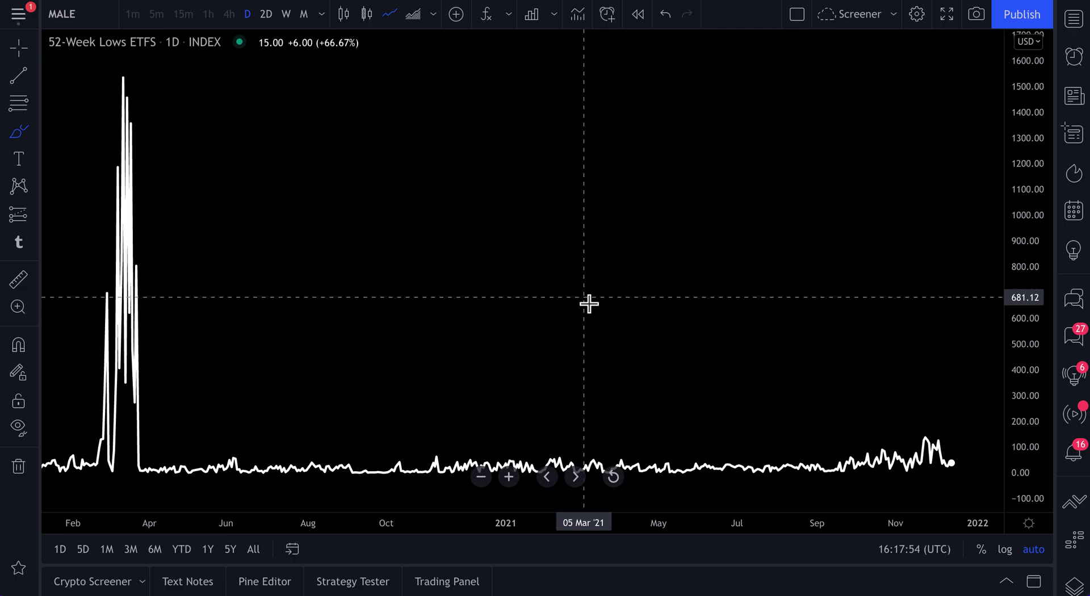
scroll(589, 304, up, 3)
scroll(698, 302, down, 8)
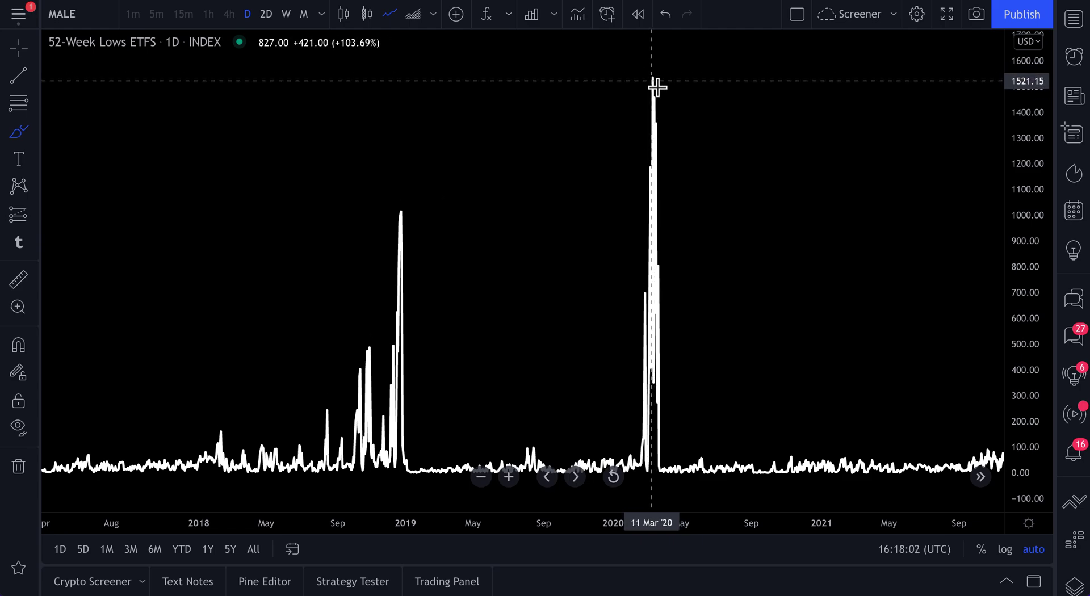
scroll(664, 83, down, 5)
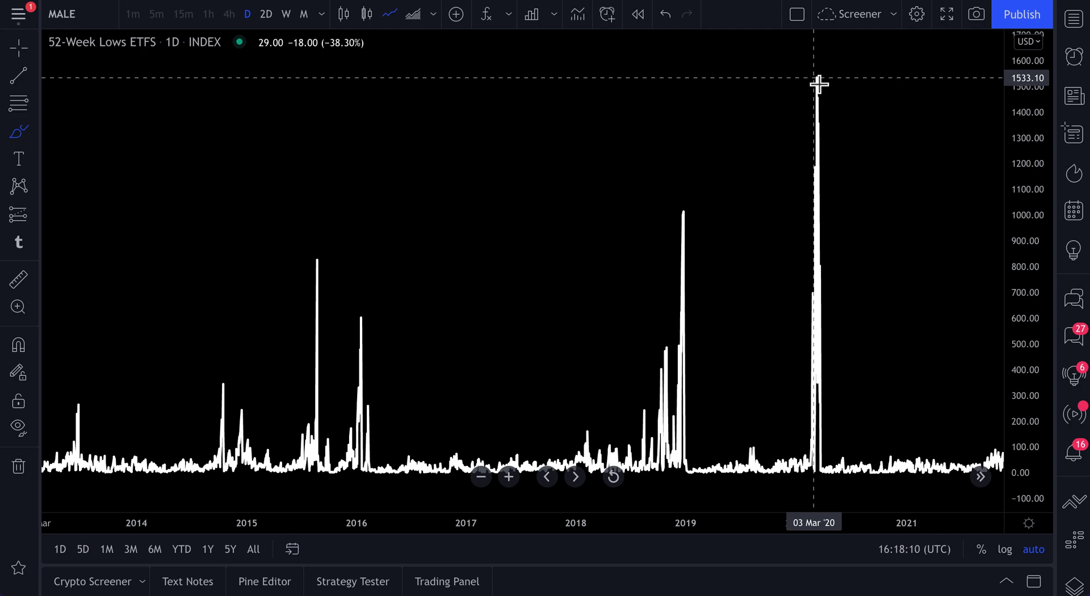
drag(874, 204, 745, 239)
key(Escape)
click(19, 50)
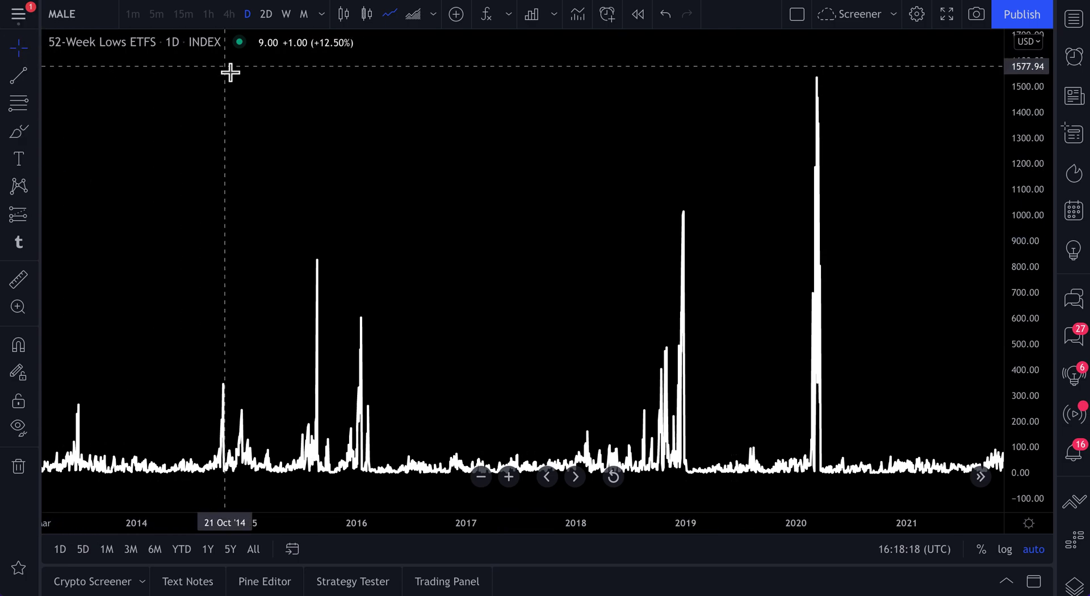
scroll(452, 182, up, 10)
scroll(734, 397, down, 5)
drag(681, 267, 504, 295)
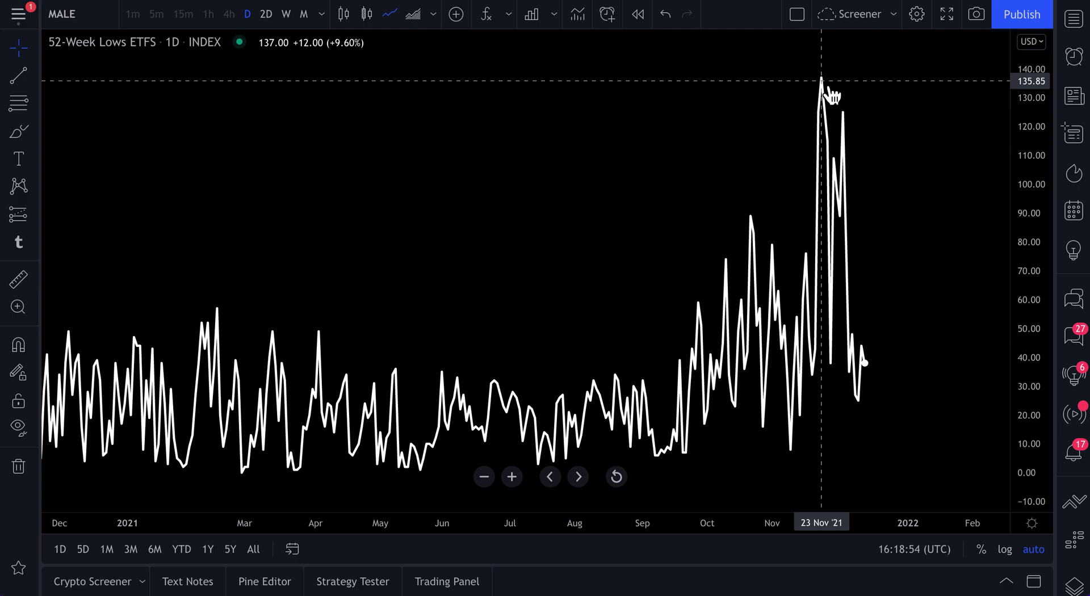
Step: Search the symbols for "52 WEEK HIGHS", load the 52-Week Highs Nasdaq index (MAHQ) and review its recent and longer-term history
click(65, 16)
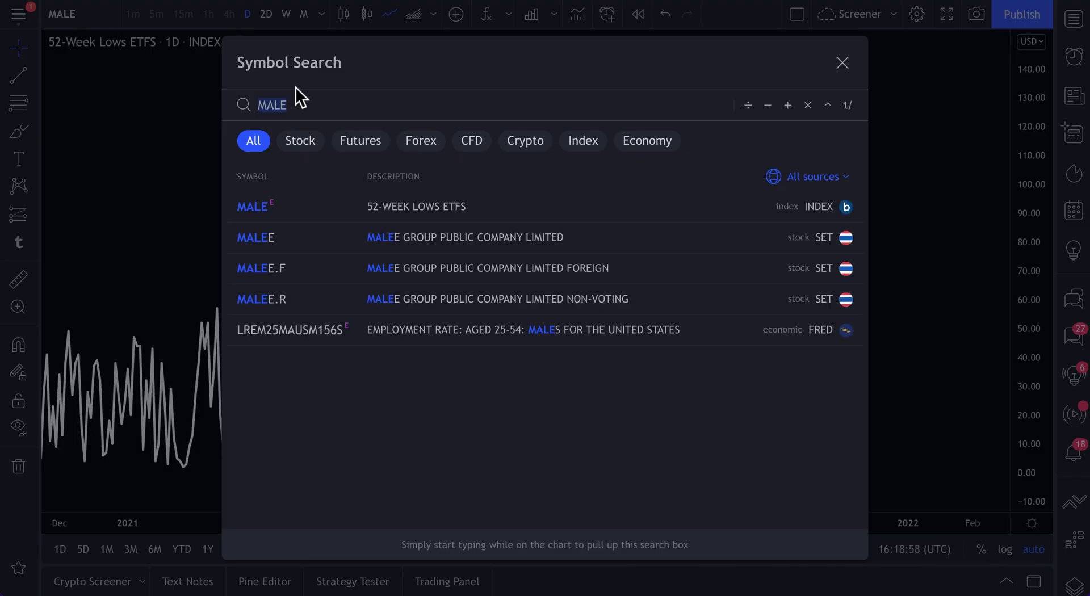
text(52 W)
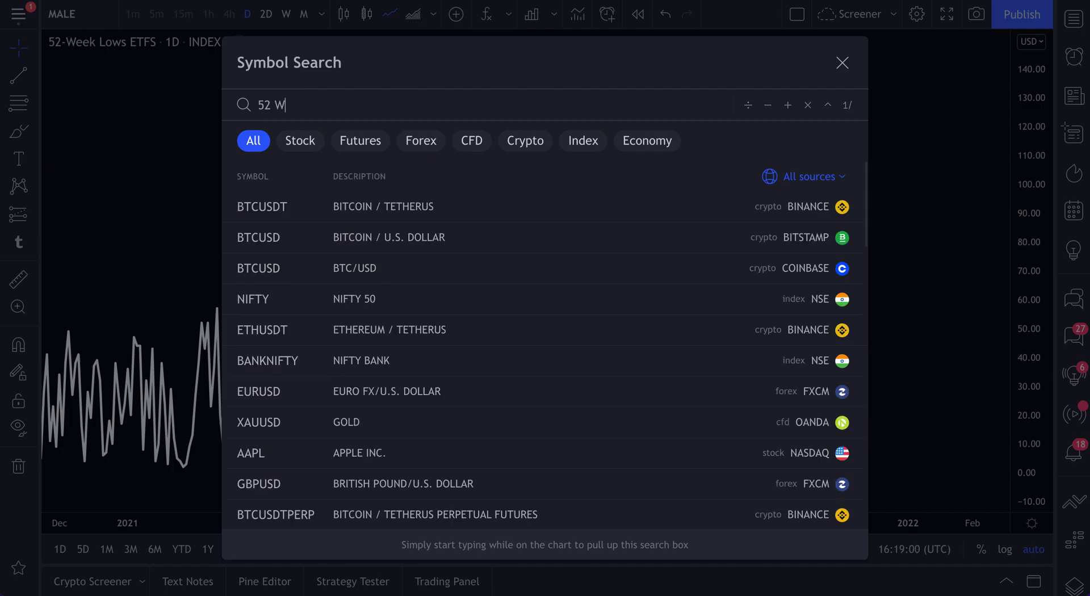
text(EEK HIGHS)
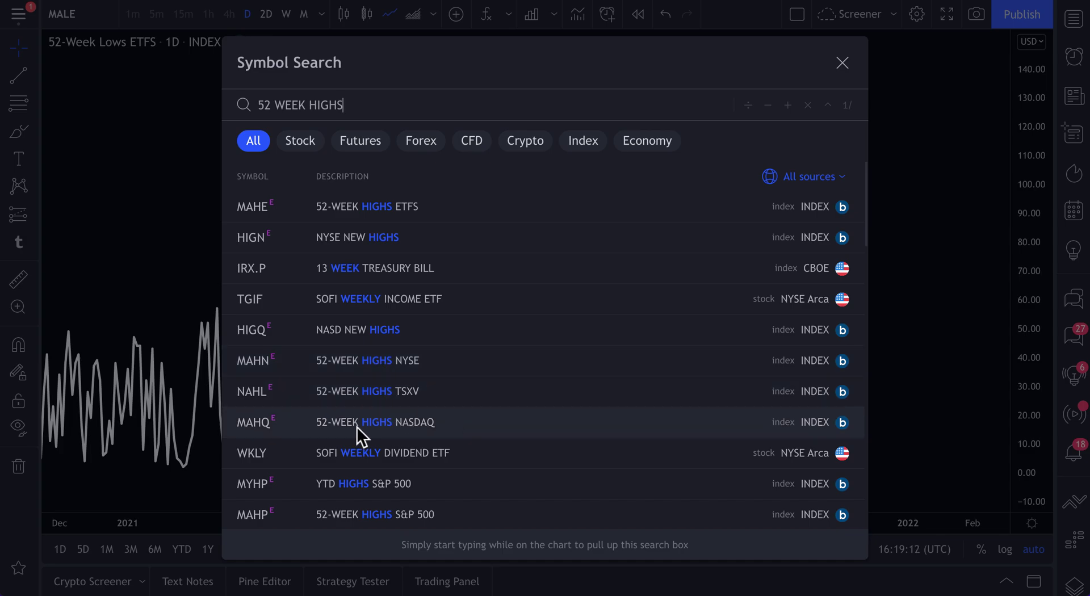
click(403, 431)
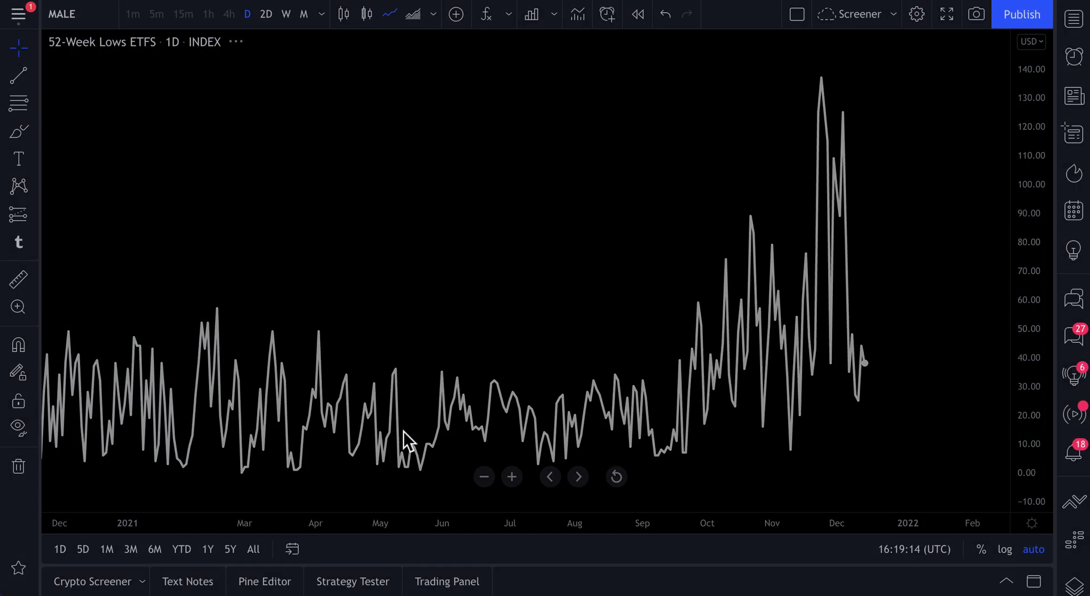
scroll(595, 360, down, 5)
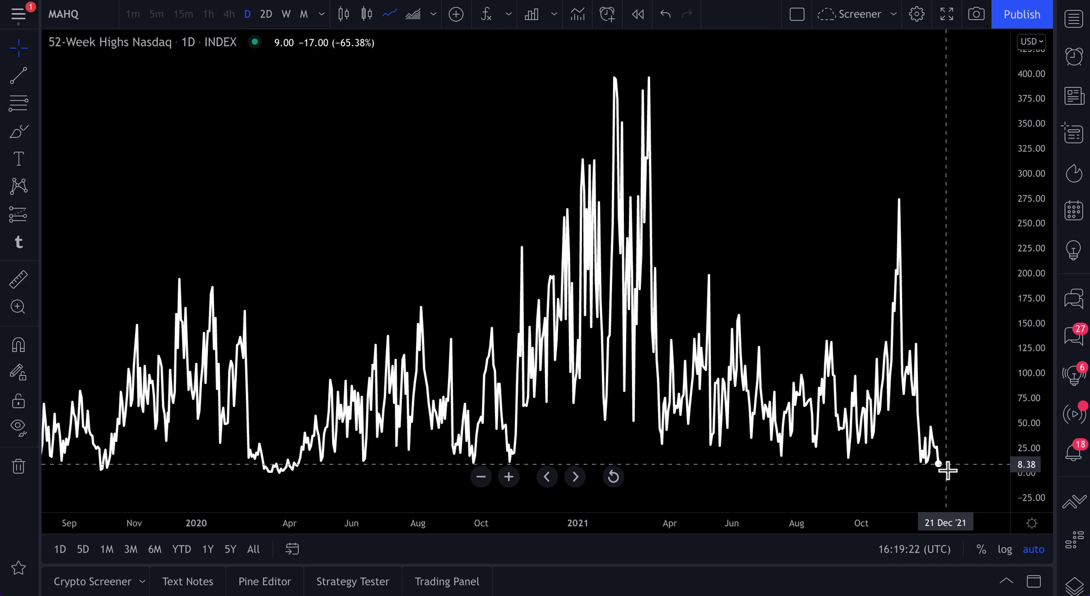
scroll(945, 471, up, 5)
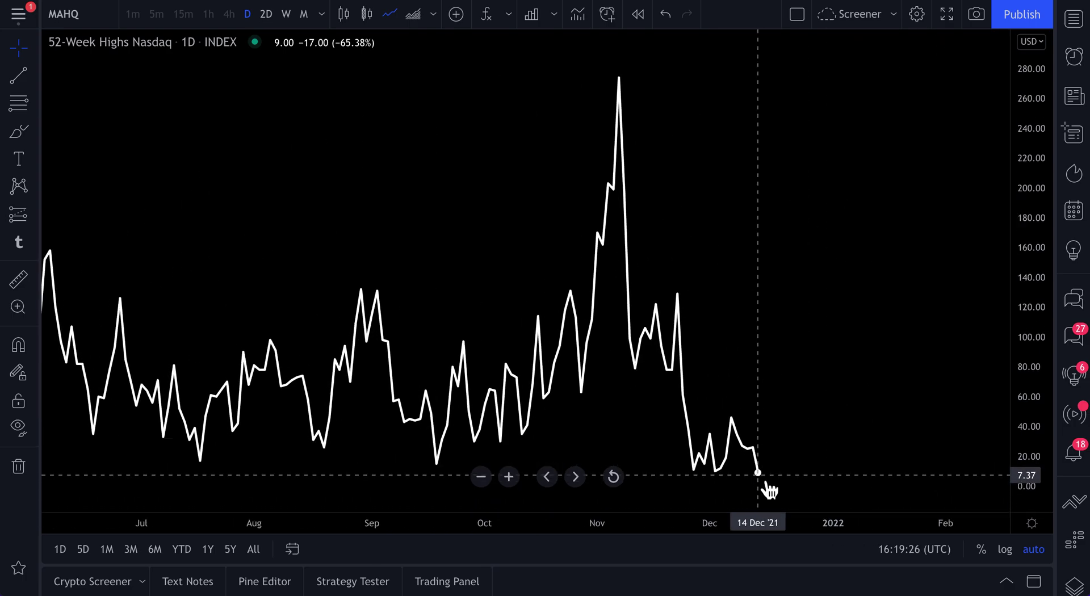
scroll(830, 407, down, 4)
scroll(859, 401, down, 6)
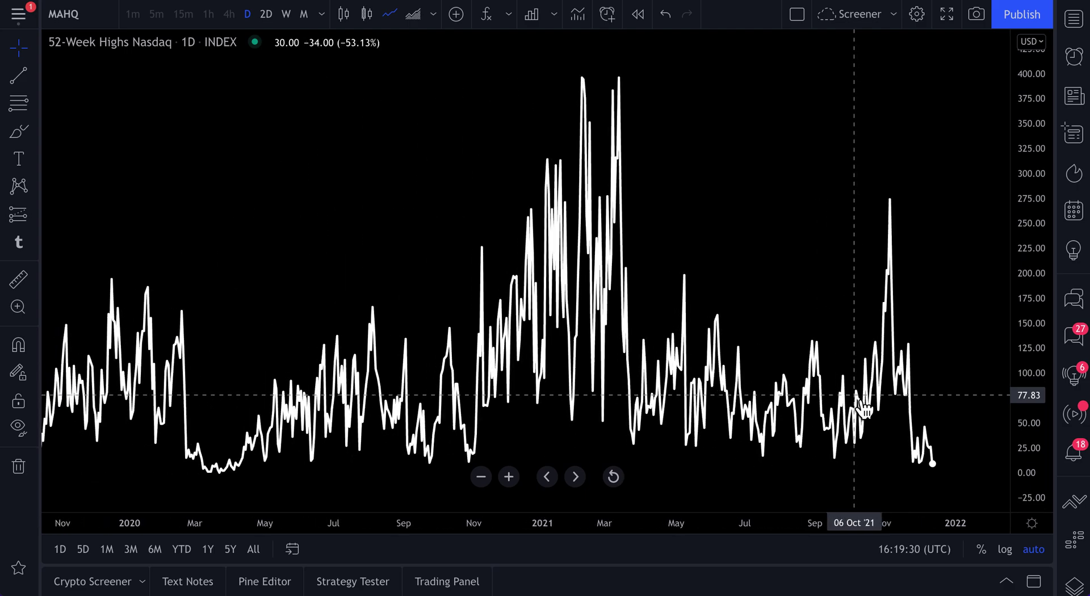
Step: Change the chart symbol to QQQ, the Invesco QQQ Trust, and display its recent prices as candles
scroll(908, 431, down, 3)
scroll(947, 467, down, 4)
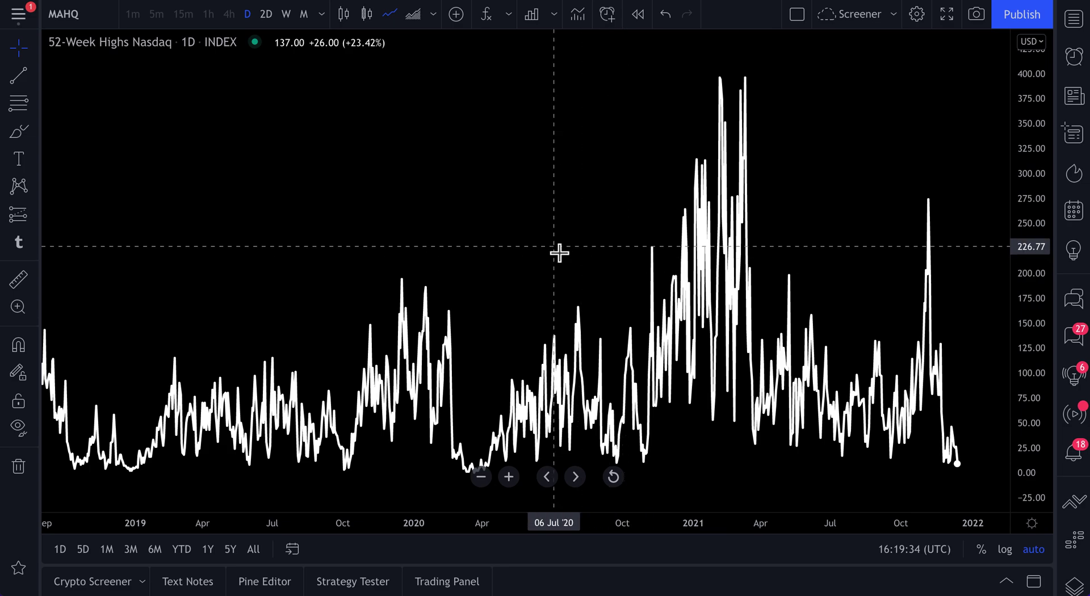
click(91, 18)
text(QQQ)
key(Return)
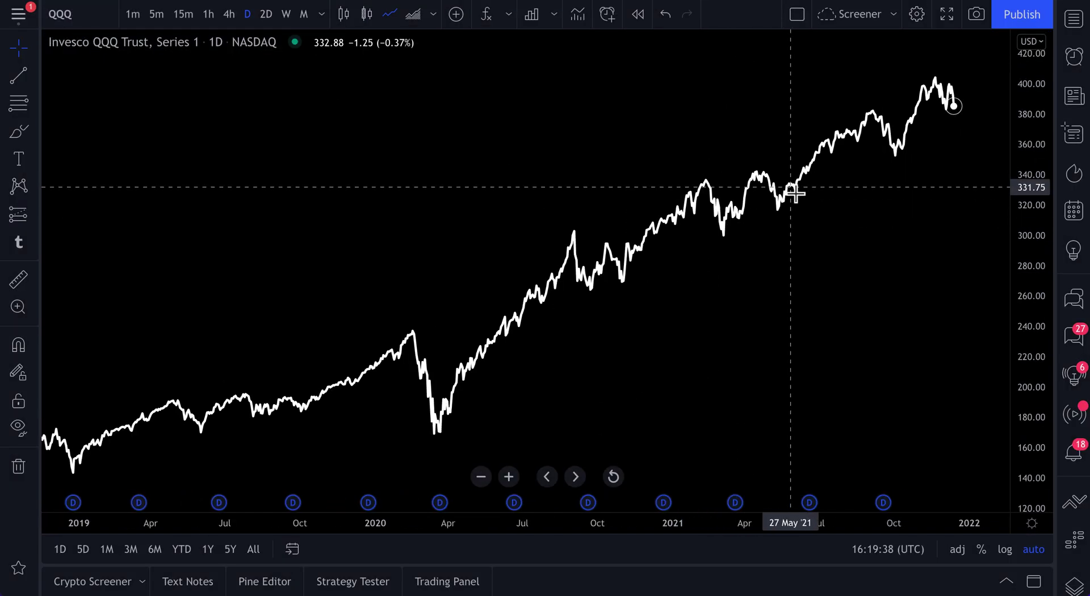
scroll(795, 193, up, 5)
click(344, 15)
scroll(657, 346, up, 3)
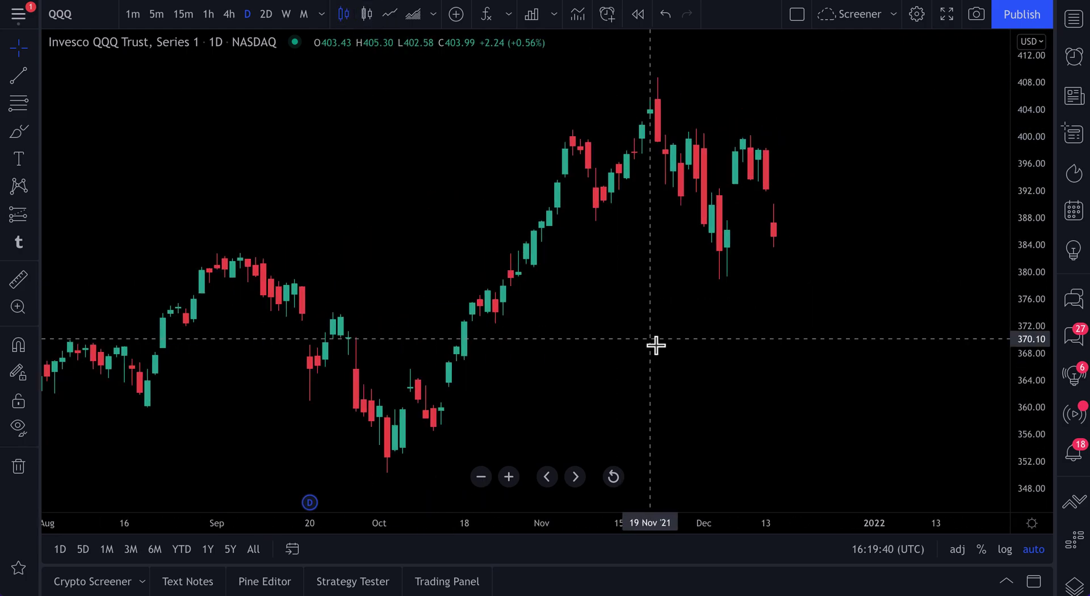
Step: Circle the latest QQQ daily candle with a freehand brush stroke, and undo the stroke
scroll(656, 345, up, 1)
click(18, 131)
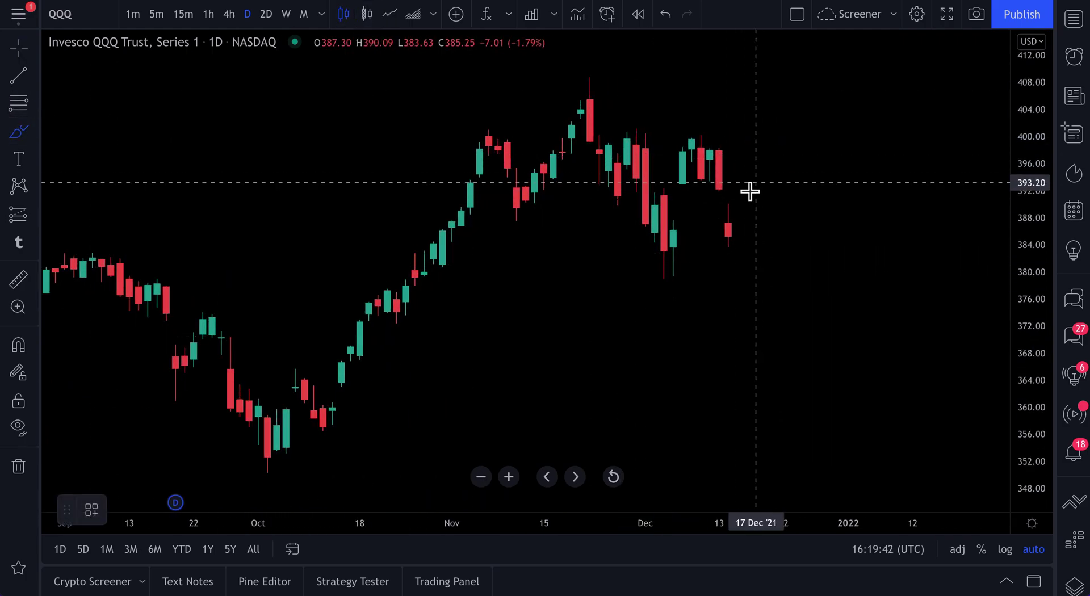
mouse_move(739, 200)
mouse_down()
mouse_move(698, 250)
mouse_move(764, 229)
mouse_move(700, 225)
mouse_move(747, 257)
mouse_move(735, 206)
mouse_move(710, 202)
mouse_up()
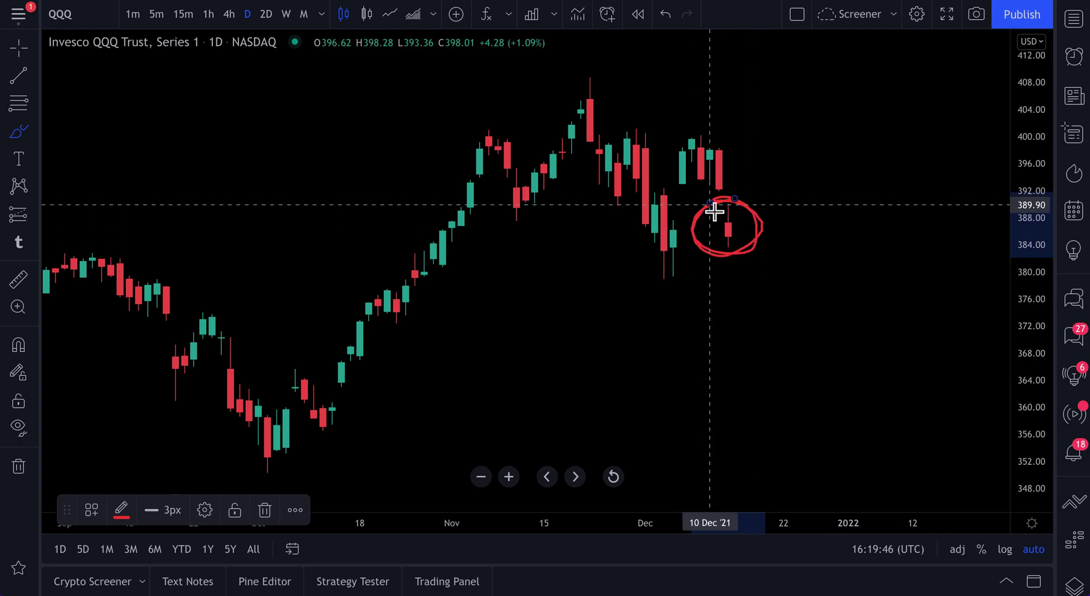
key(ctrl+z)
scroll(362, 124, down, 2)
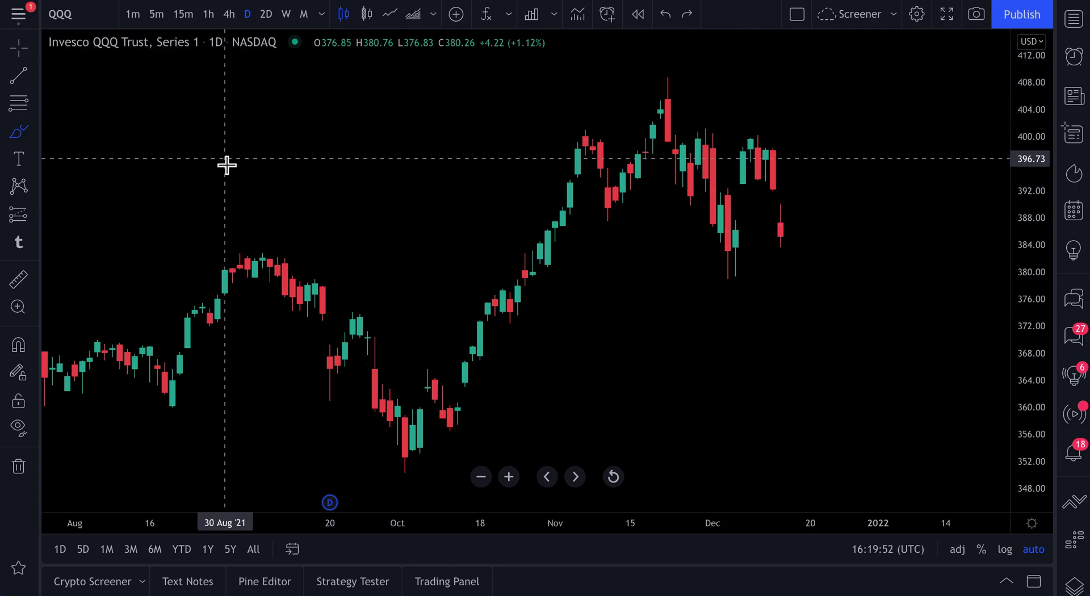
Step: Search the symbols for "HIGHS", browse the available indices and load the YTD Highs S&P 500 index (MYHP)
click(77, 18)
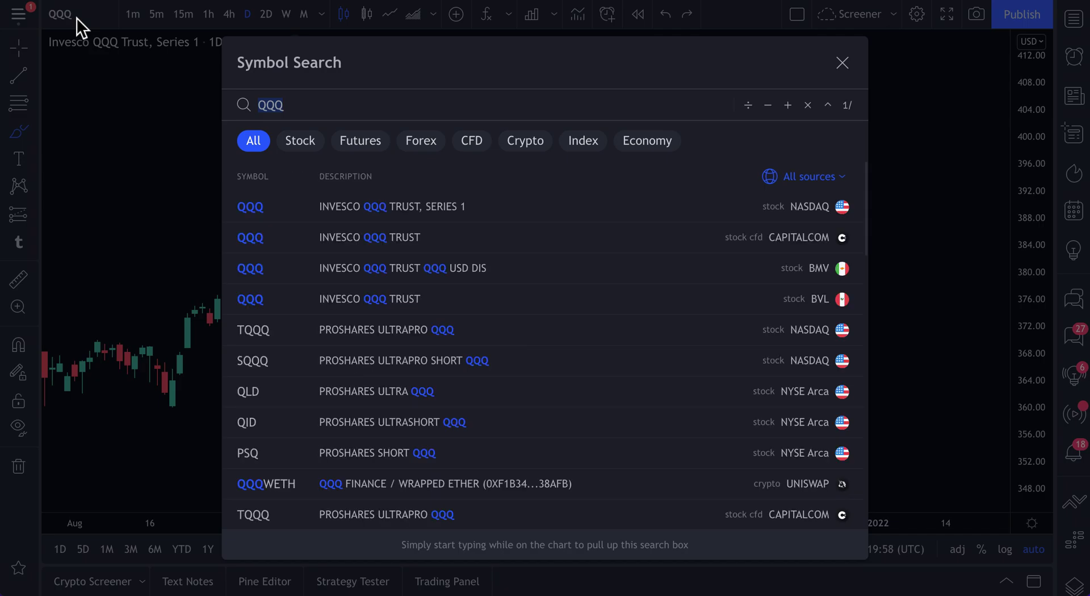
text(HIGHS)
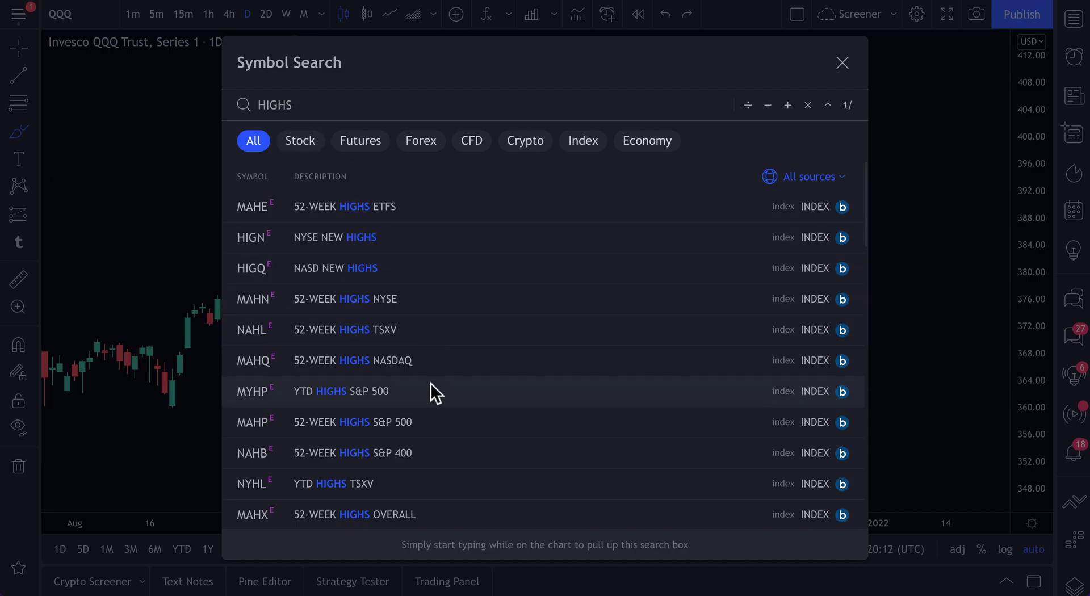
scroll(430, 383, down, 1)
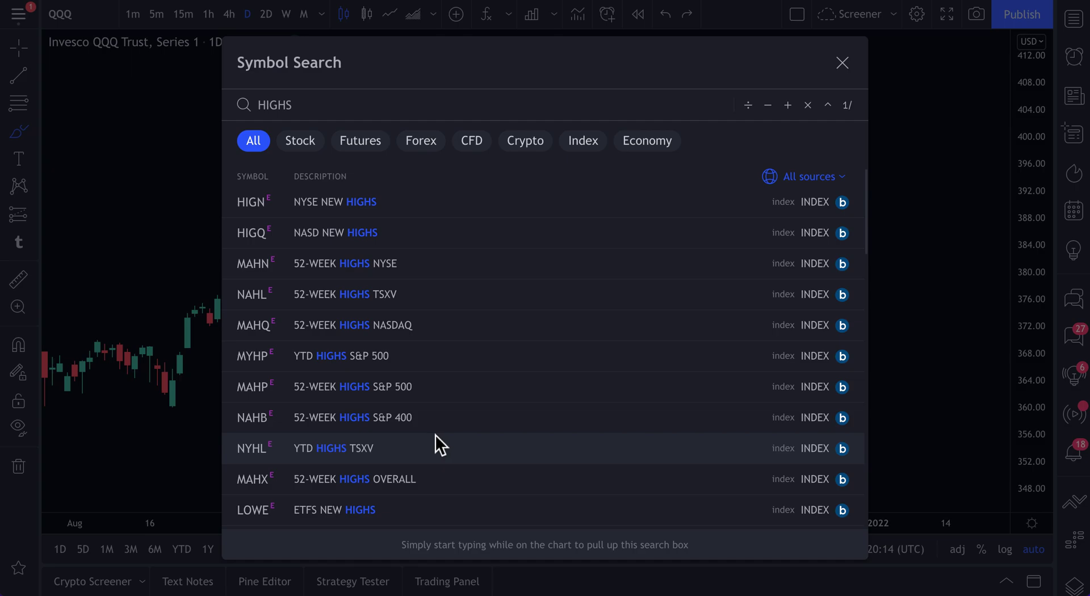
scroll(391, 450, down, 3)
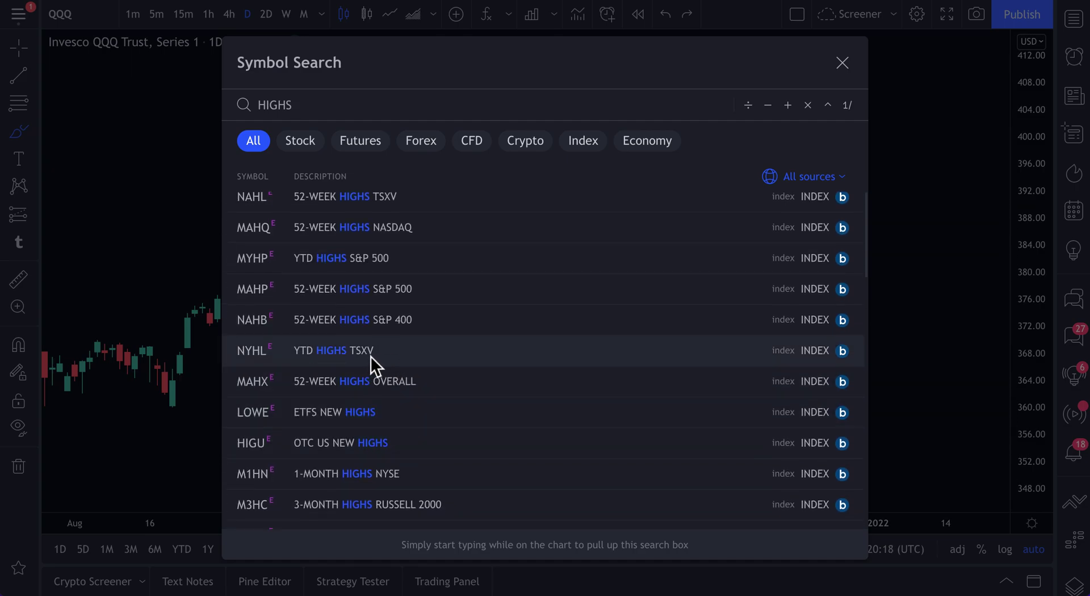
scroll(435, 406, down, 4)
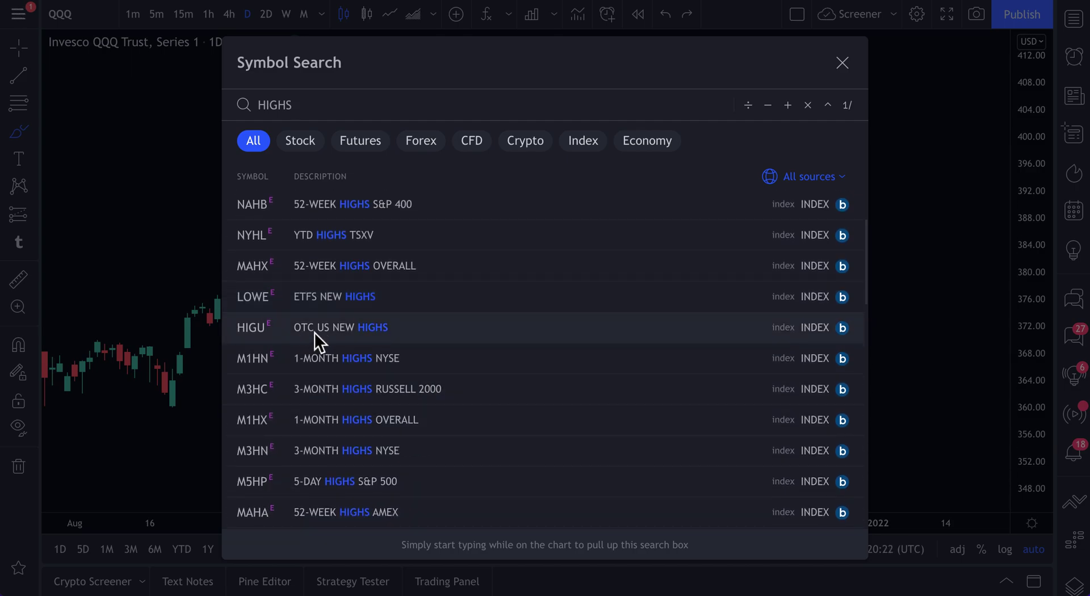
scroll(315, 333, down, 3)
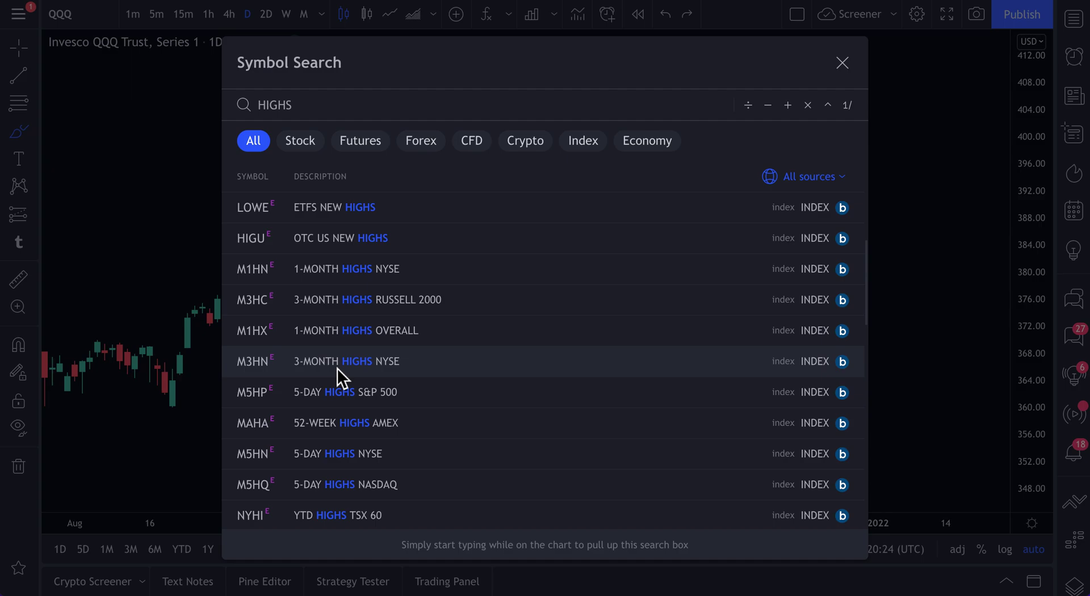
scroll(337, 368, down, 3)
scroll(321, 316, up, 10)
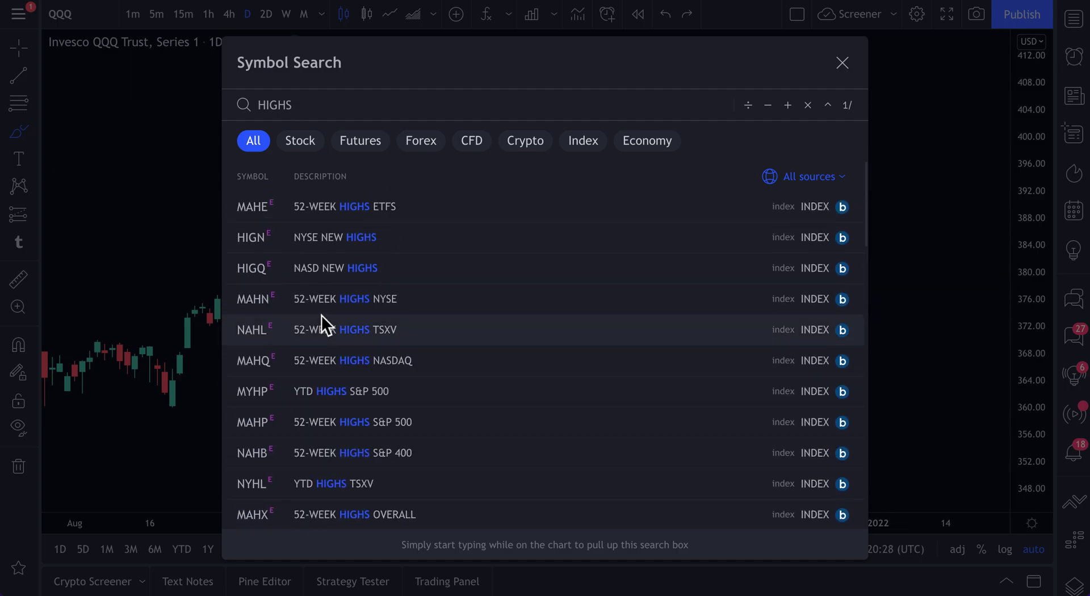
double_click(299, 106)
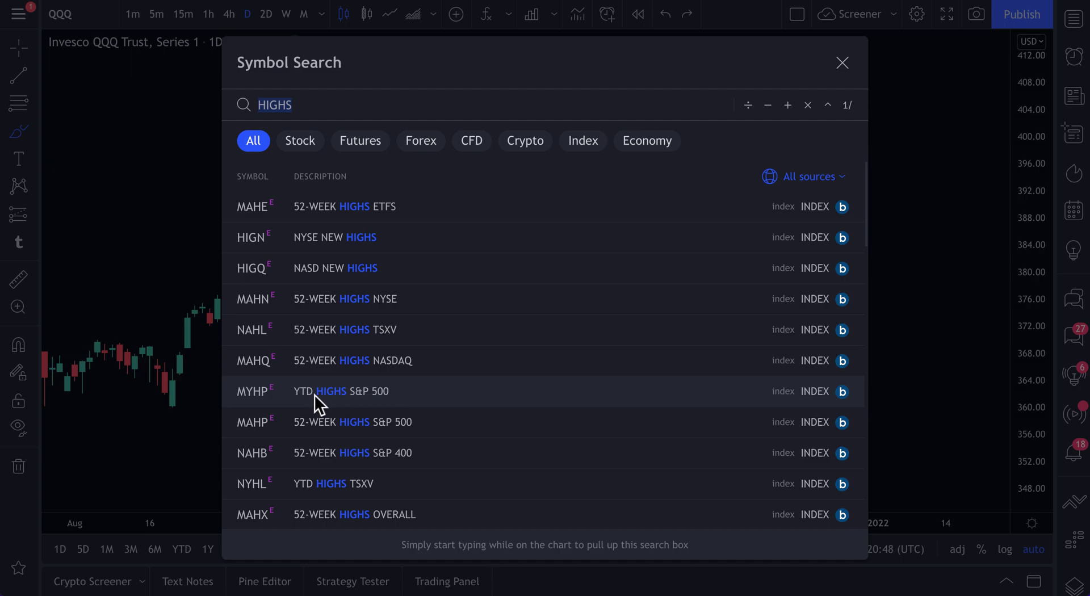
click(355, 396)
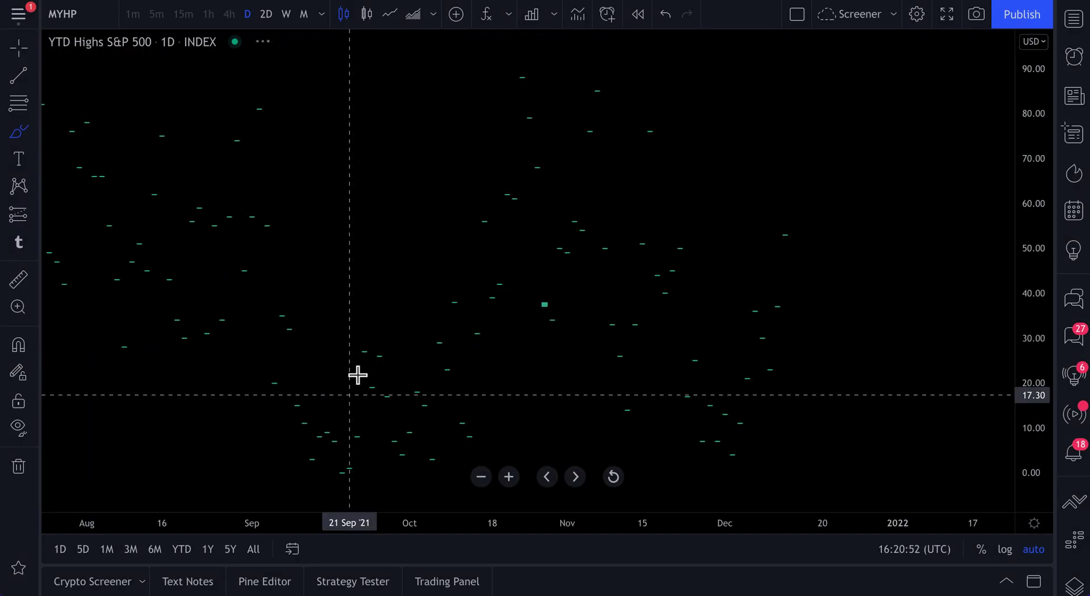
Step: Display the YTD Highs S&P 500 index as a line and review its history back to 2019
click(389, 20)
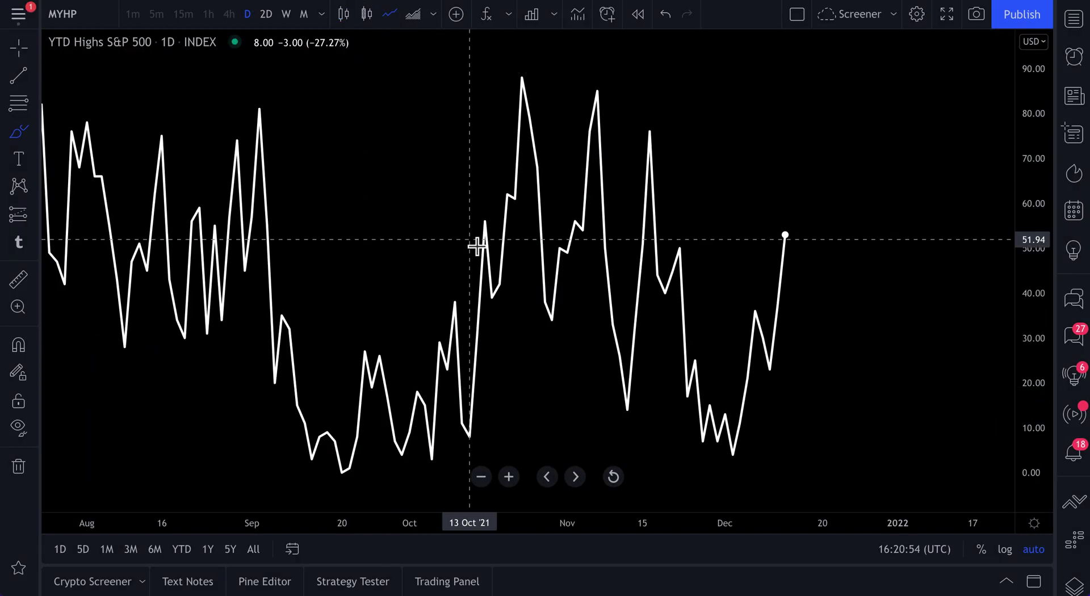
scroll(795, 258, down, 6)
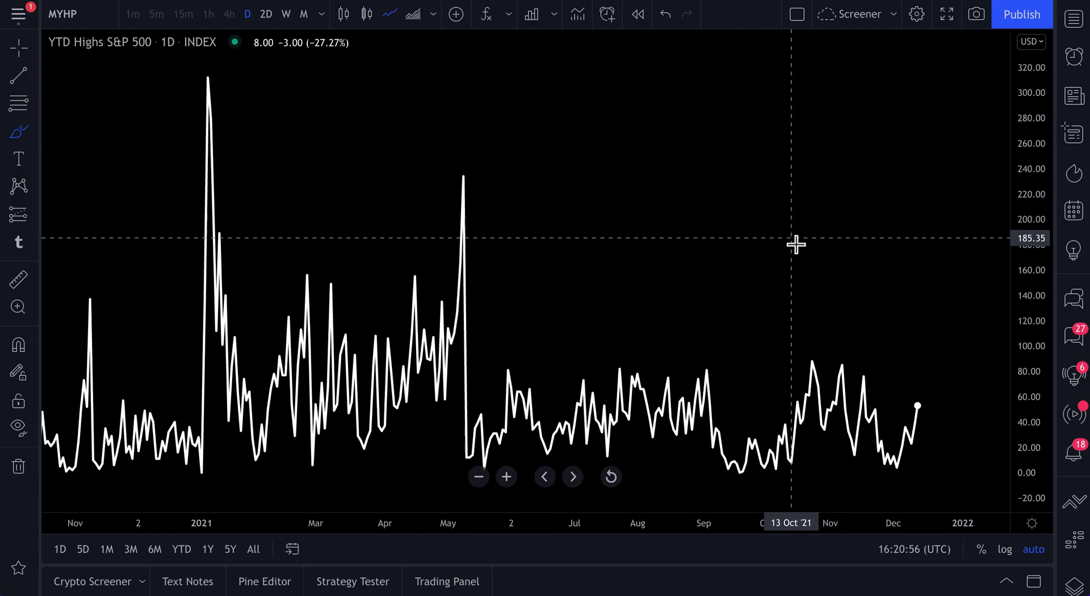
scroll(642, 295, down, 3)
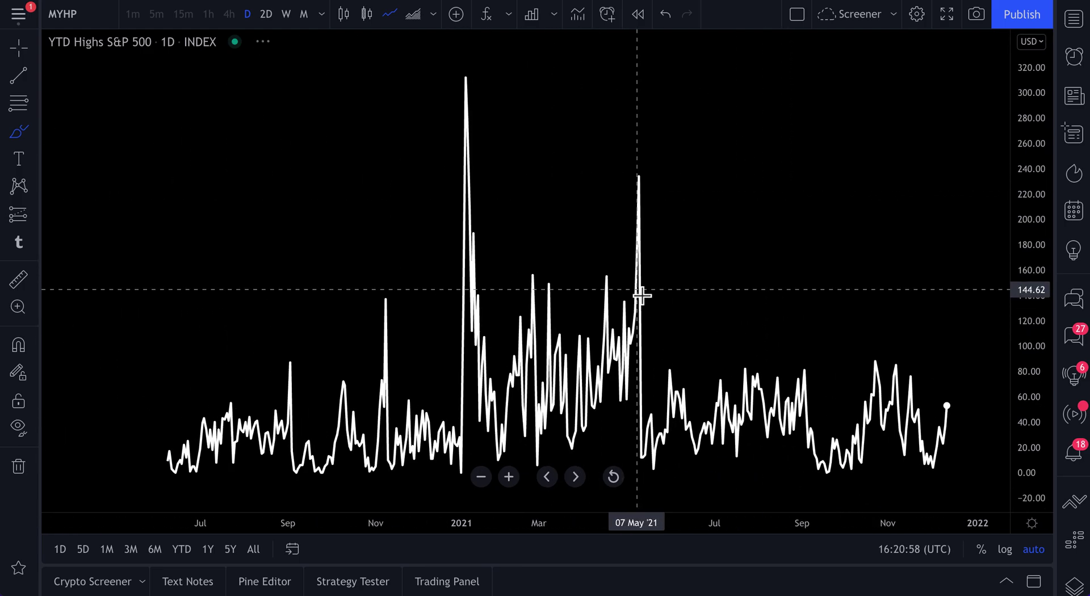
scroll(640, 294, down, 4)
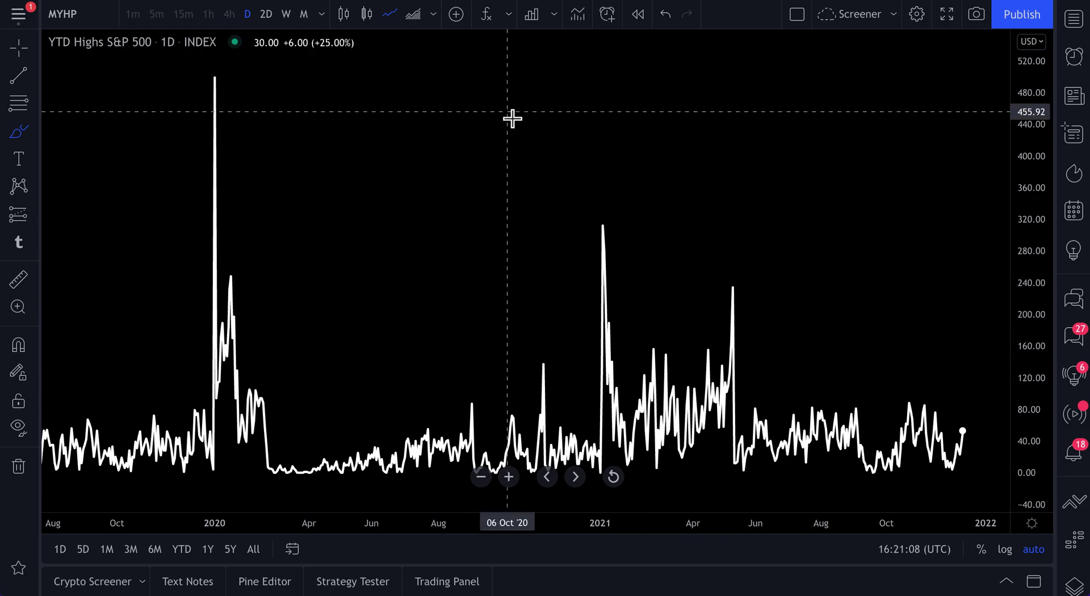
Step: Try the candle and area styles on the YTD Highs S&P 500 chart, and return to the line style
click(349, 20)
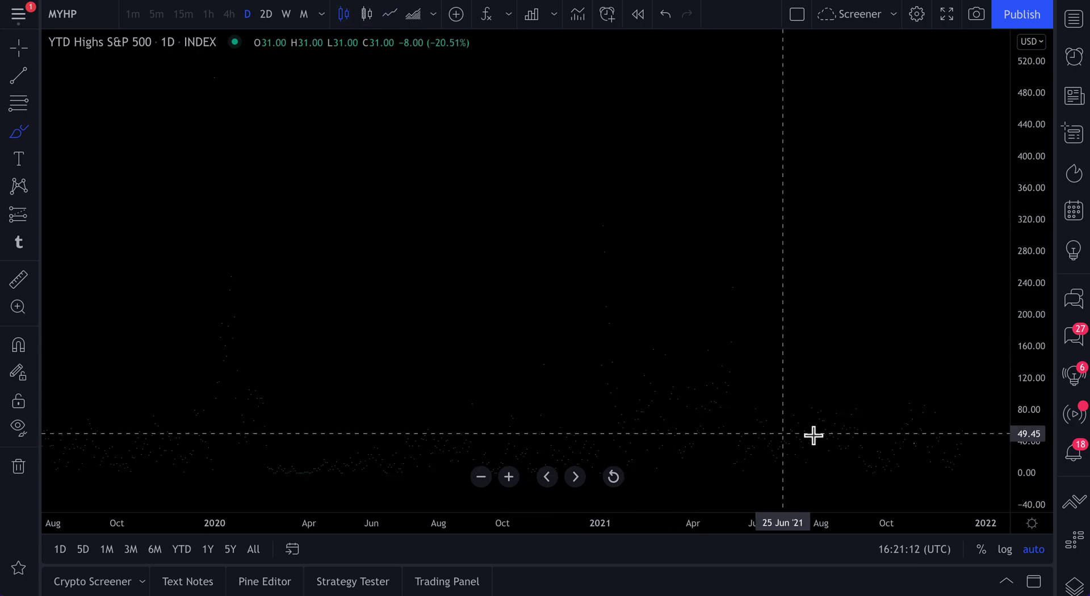
scroll(778, 350, down, 1)
scroll(778, 350, up, 5)
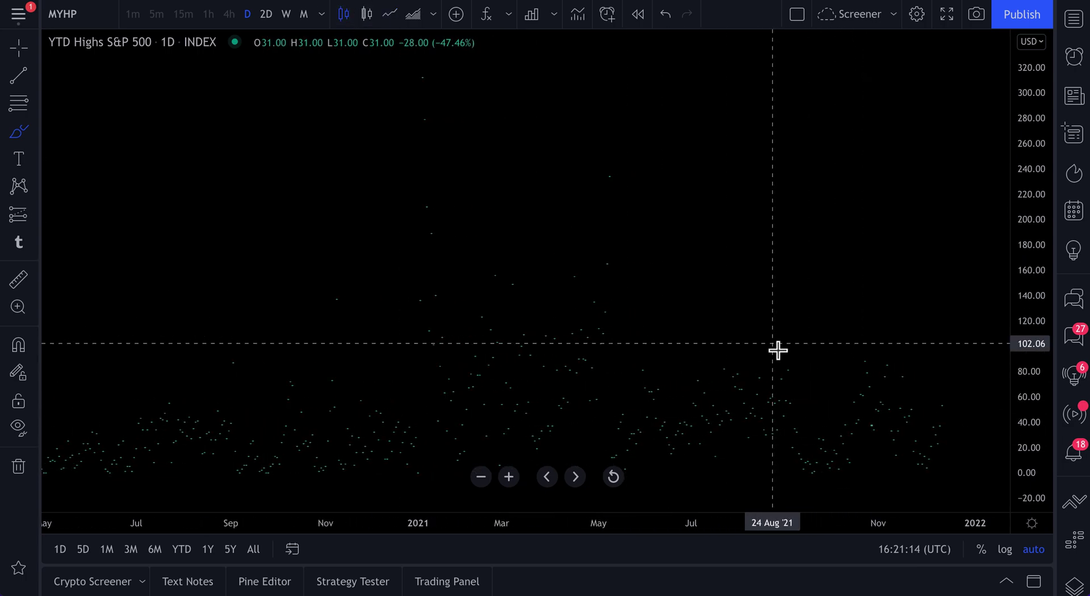
scroll(778, 350, up, 1)
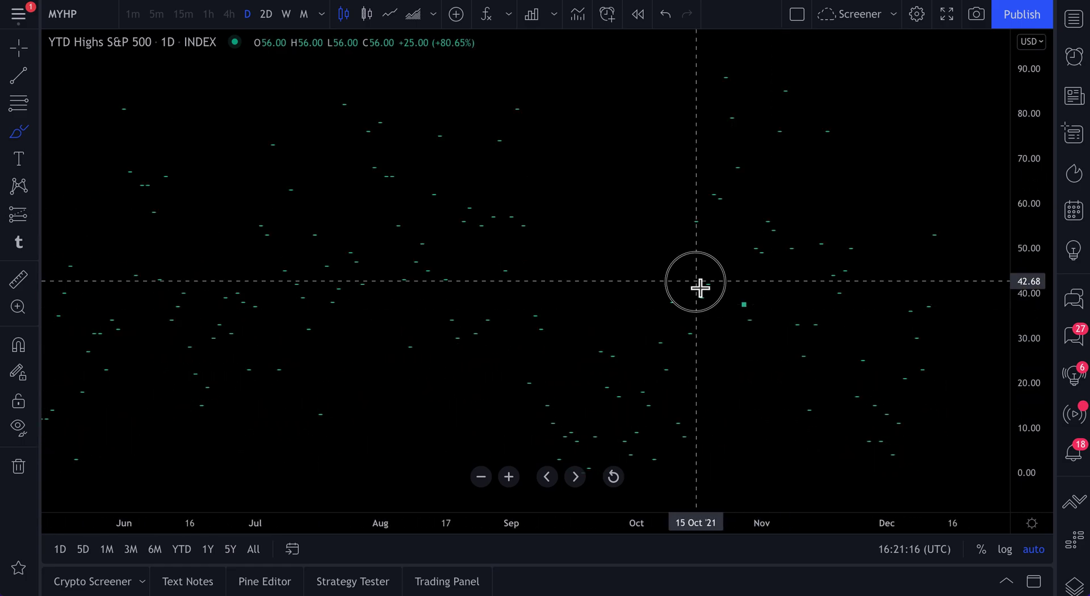
drag(698, 284, 572, 292)
key(ctrl+z)
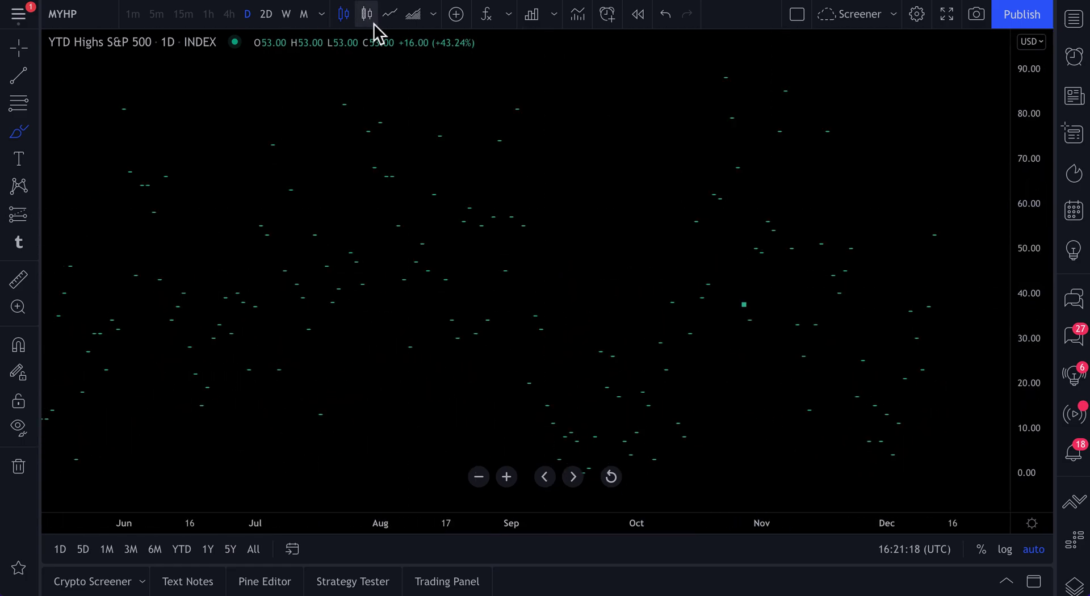
click(389, 19)
scroll(590, 355, down, 2)
scroll(591, 354, down, 3)
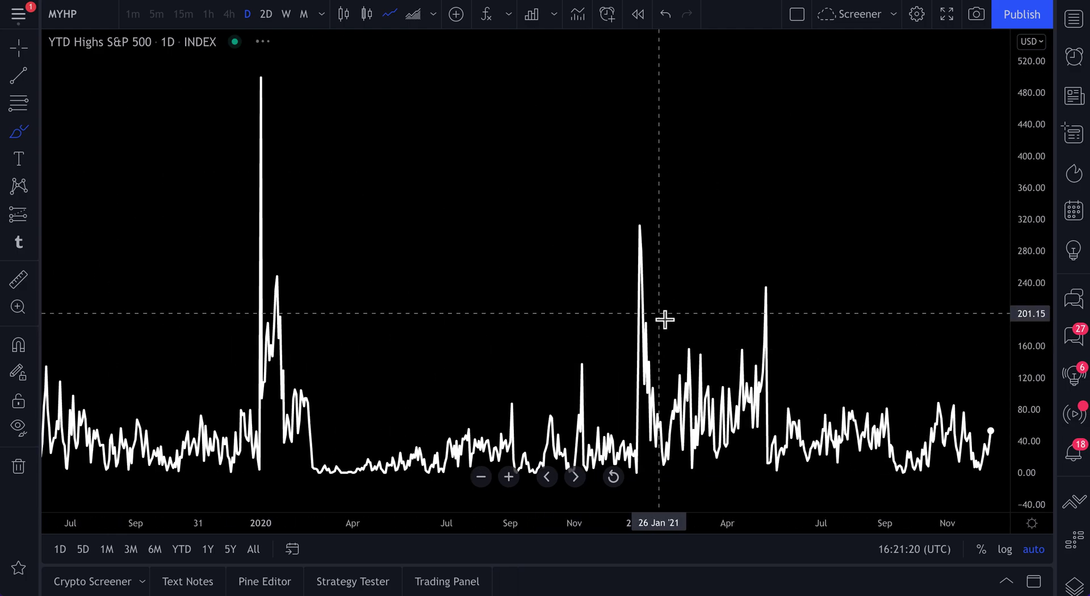
click(412, 16)
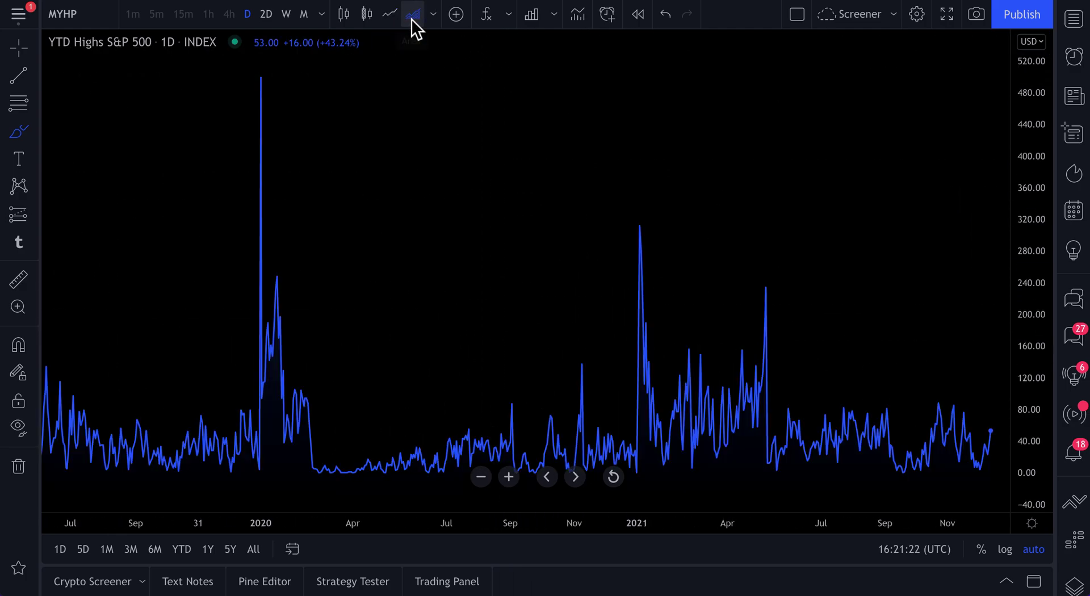
click(394, 19)
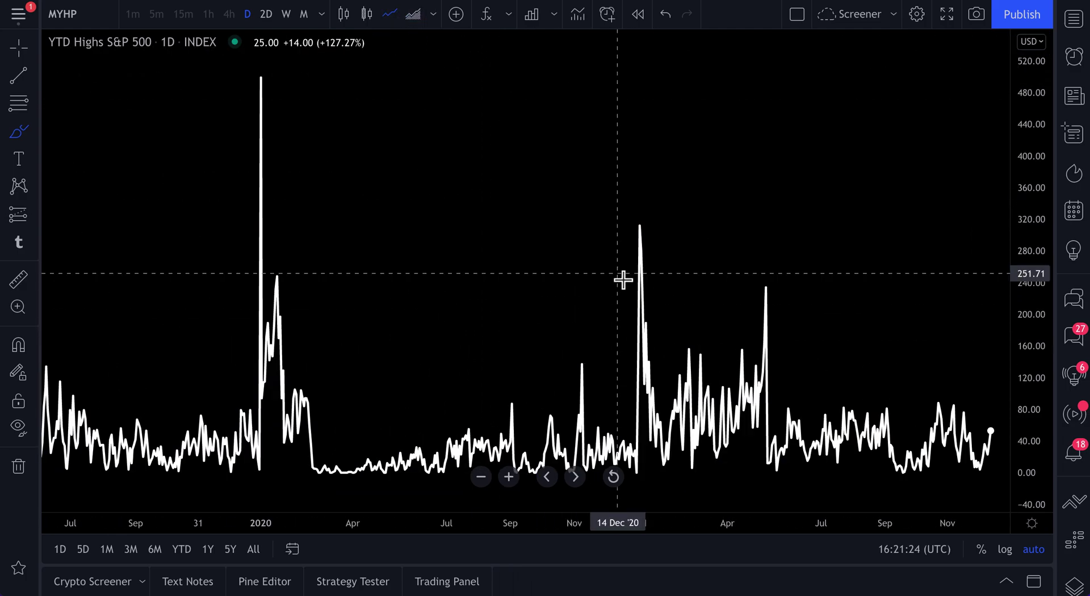
Step: Search the symbols for "MOVING AVERAGE" and load the S&P 500 Stocks Above 50-Day Average index (S5FI)
click(87, 8)
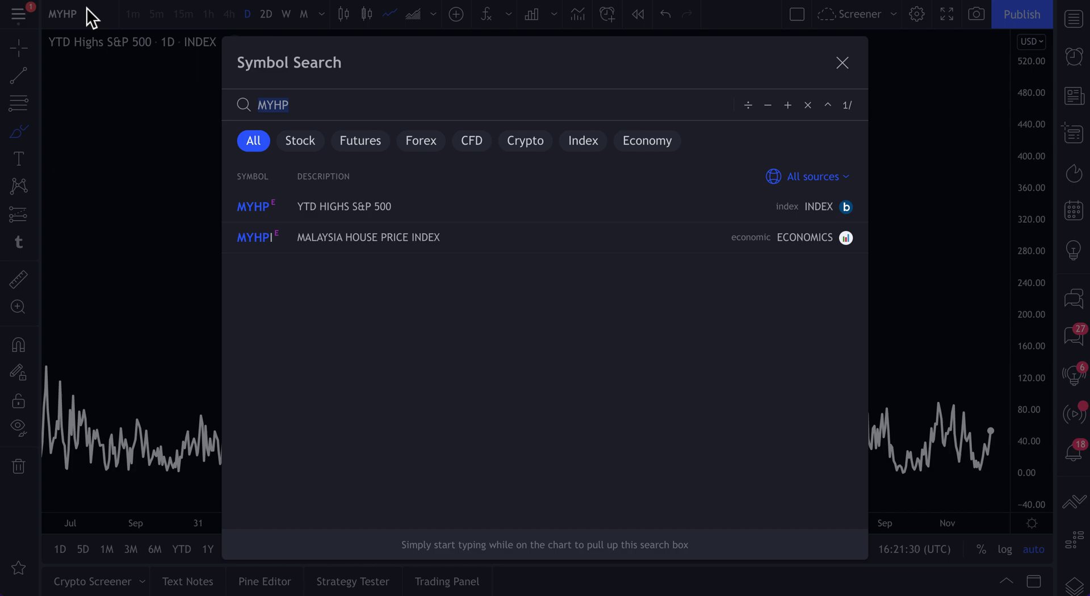
text(MOVING )
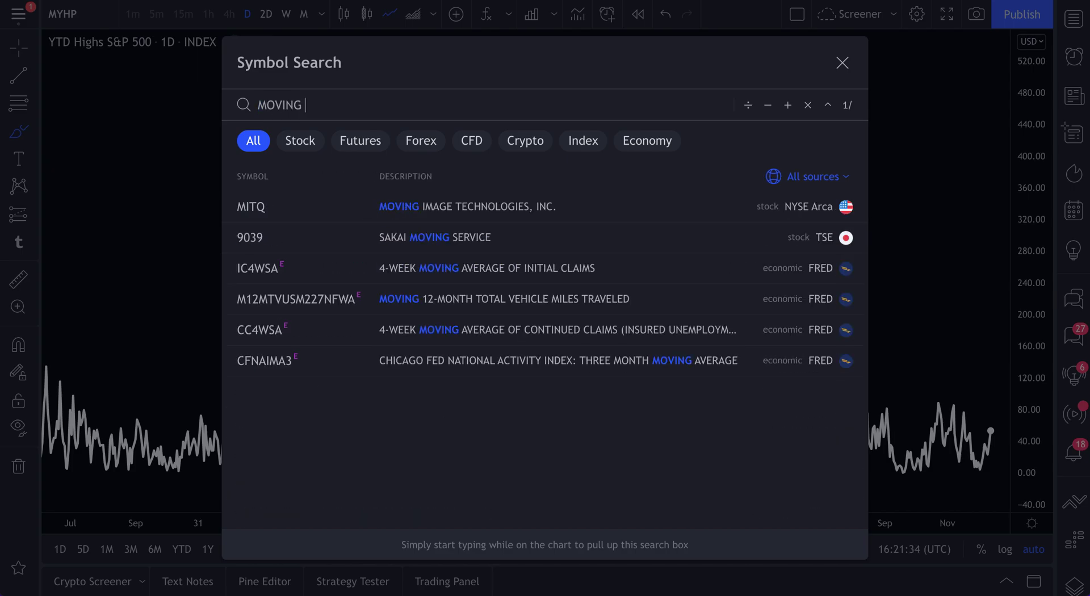
text(AVERAGE)
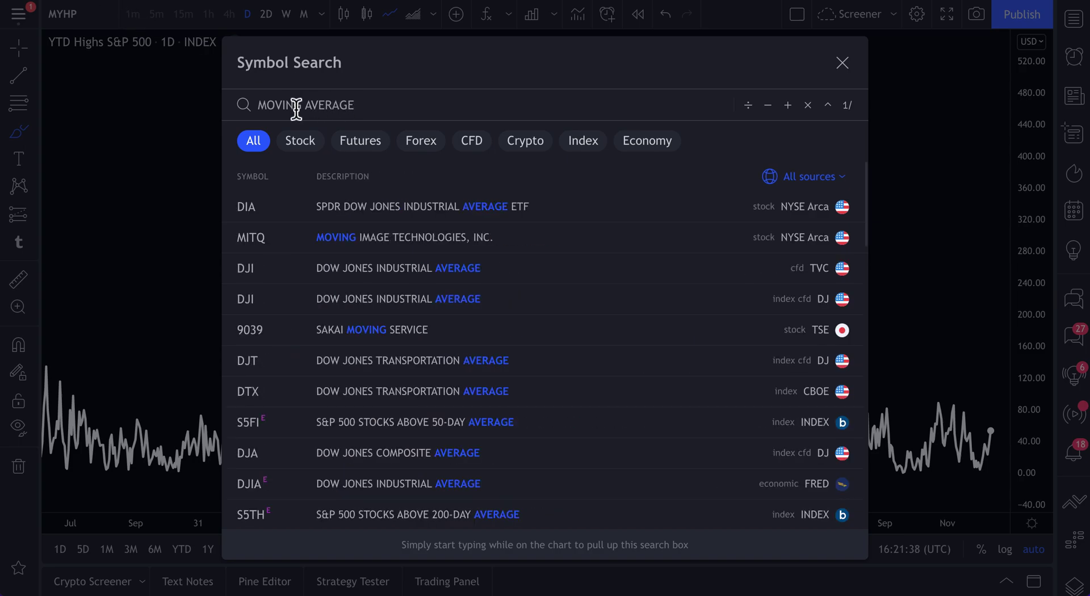
drag(259, 108, 364, 112)
click(364, 112)
scroll(404, 341, down, 1)
scroll(404, 340, down, 2)
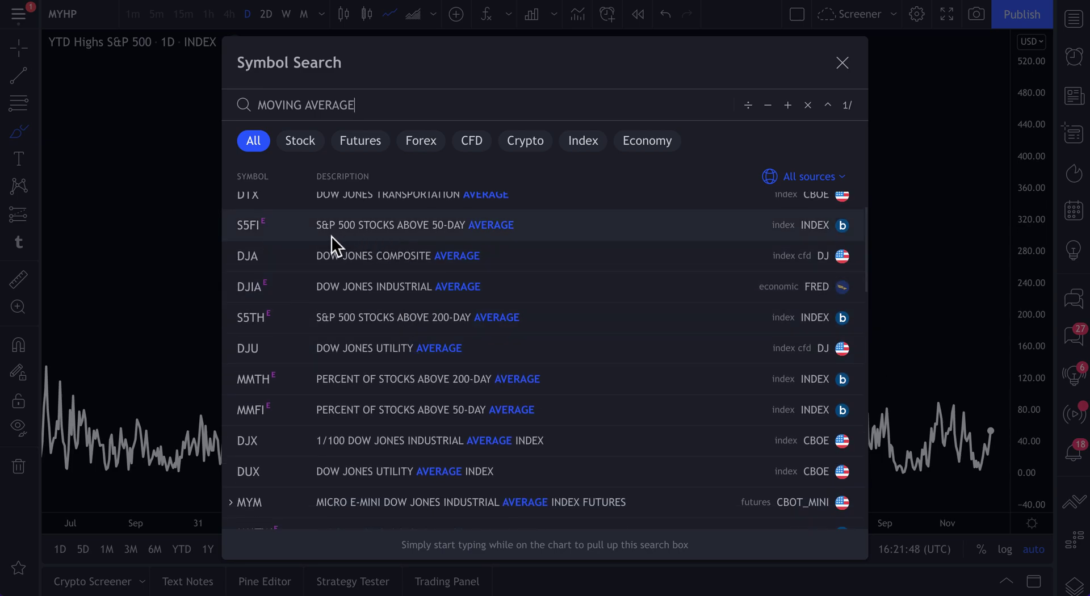
click(422, 233)
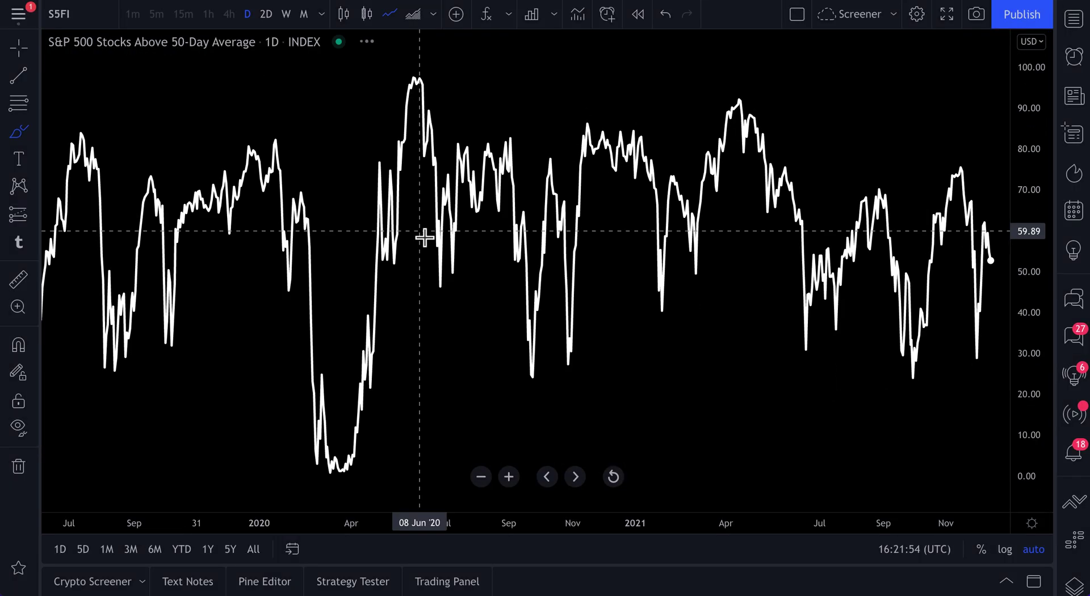
Step: Examine the long-term swings of the S&P 500 Stocks Above 50-Day Average index and compare them with the 2021 lows
scroll(592, 266, down, 6)
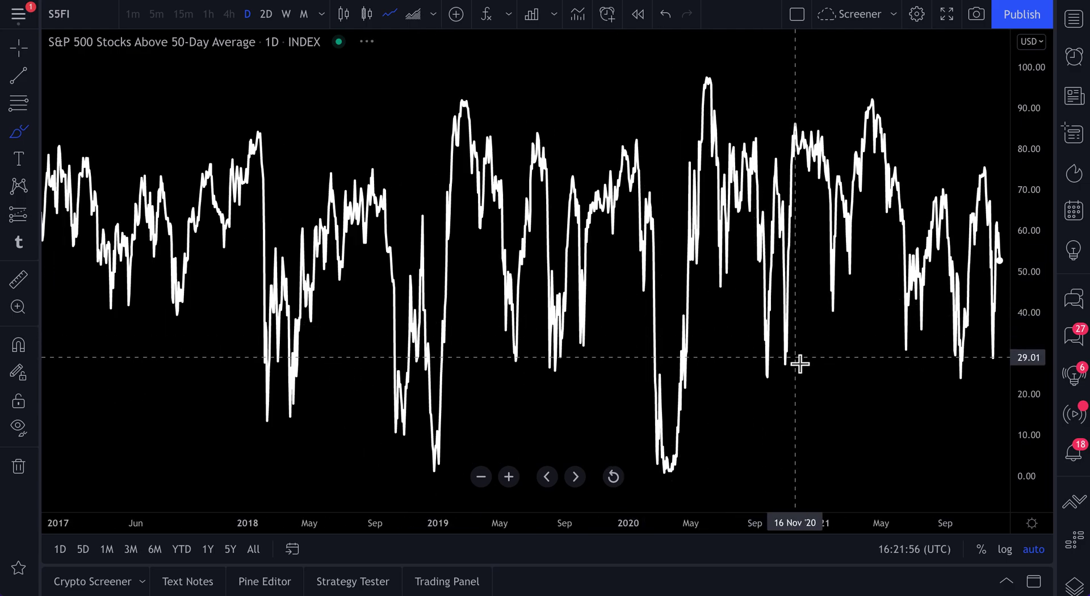
click(19, 49)
mouse_move(698, 397)
mouse_down()
mouse_move(625, 410)
mouse_move(256, 414)
mouse_up()
scroll(577, 414, up, 7)
scroll(428, 397, up, 4)
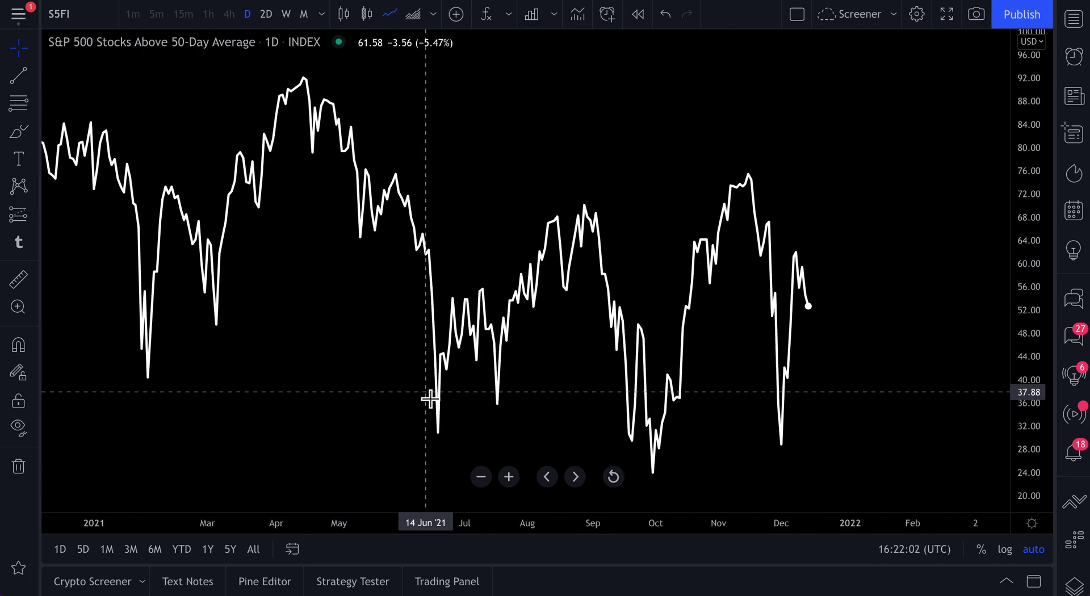
scroll(430, 399, up, 1)
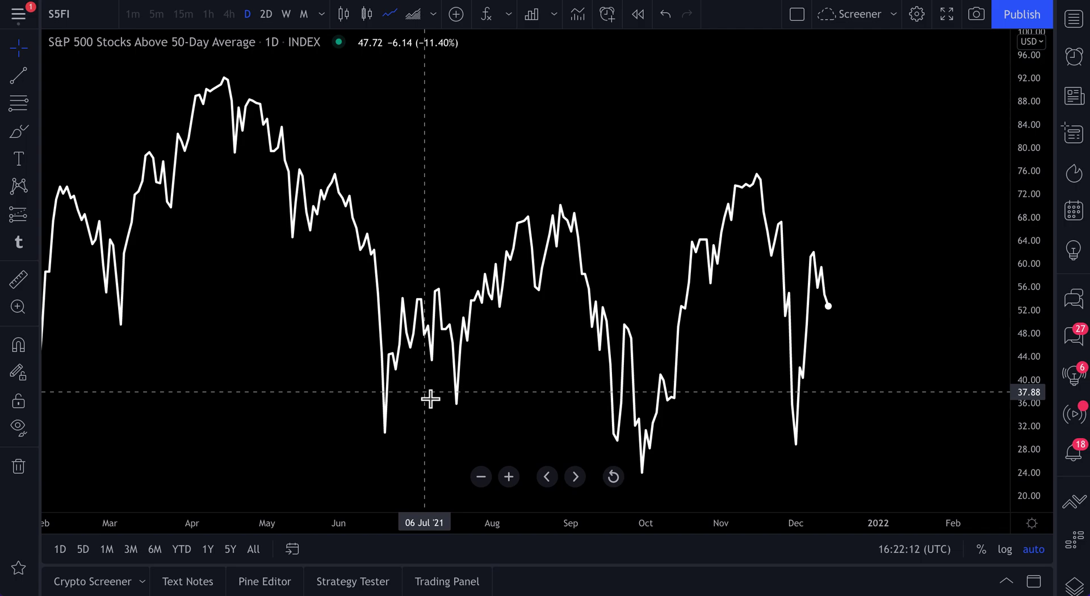
scroll(430, 399, down, 8)
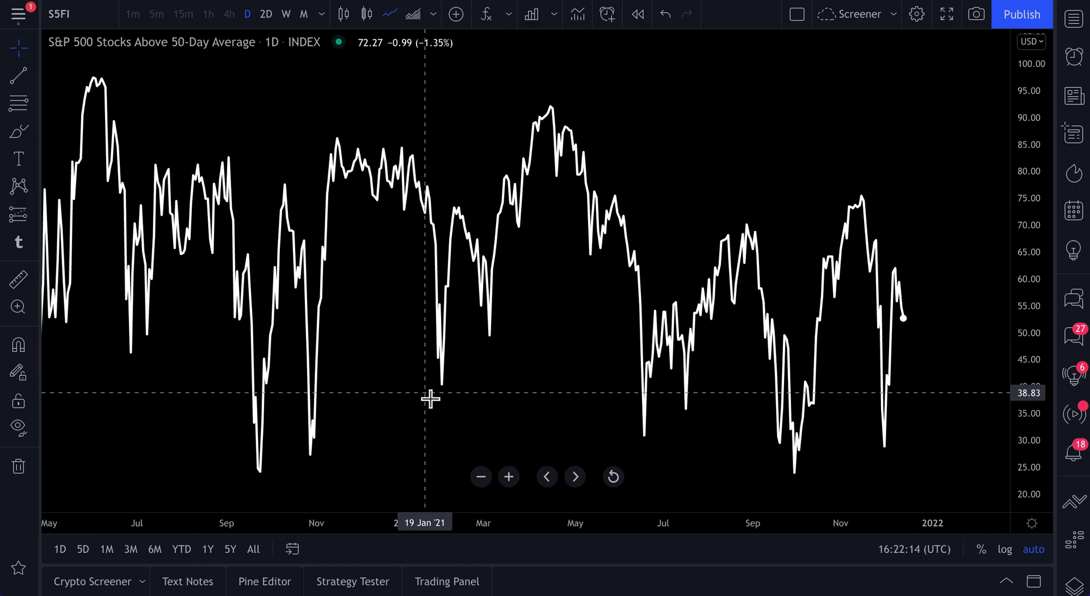
Step: Examine the S&P 500 Stocks Above 50-Day Average history back to 2013 and compare its lows with the 2020–2021 readings
scroll(430, 400, down, 3)
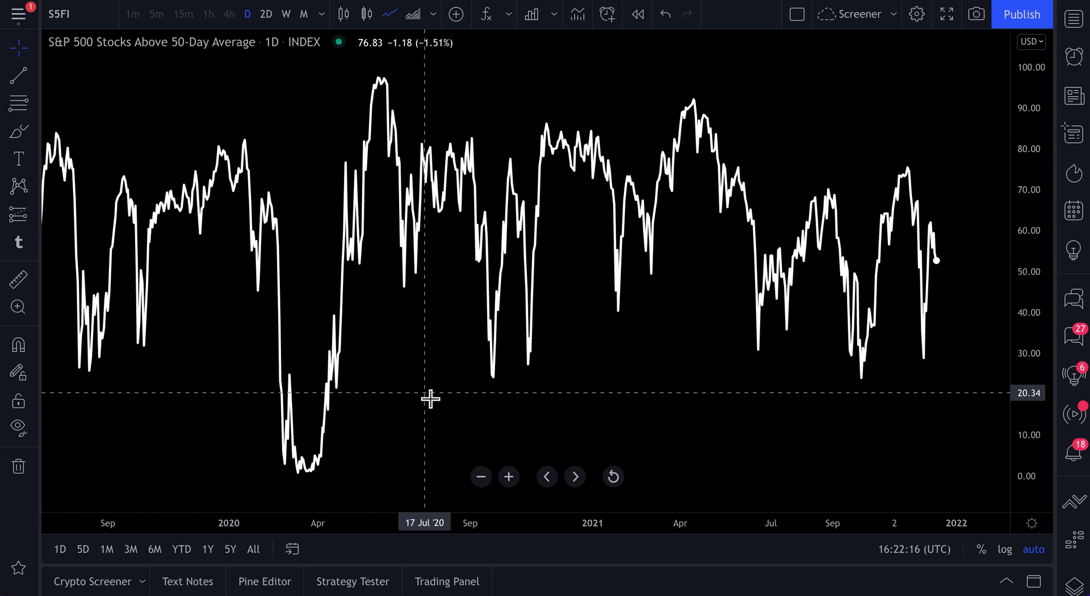
scroll(430, 400, down, 5)
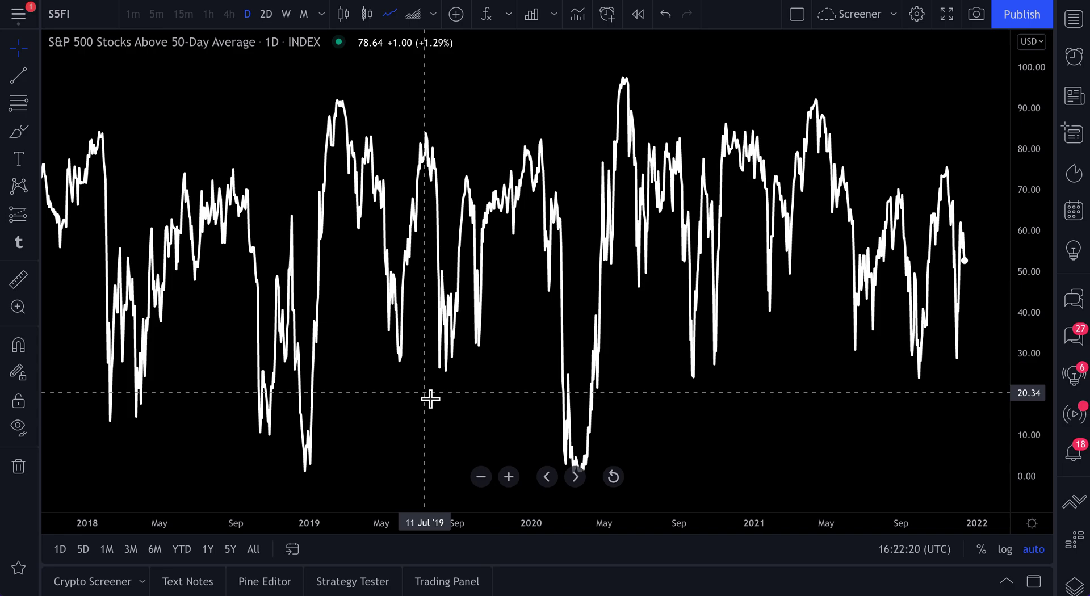
scroll(431, 399, down, 6)
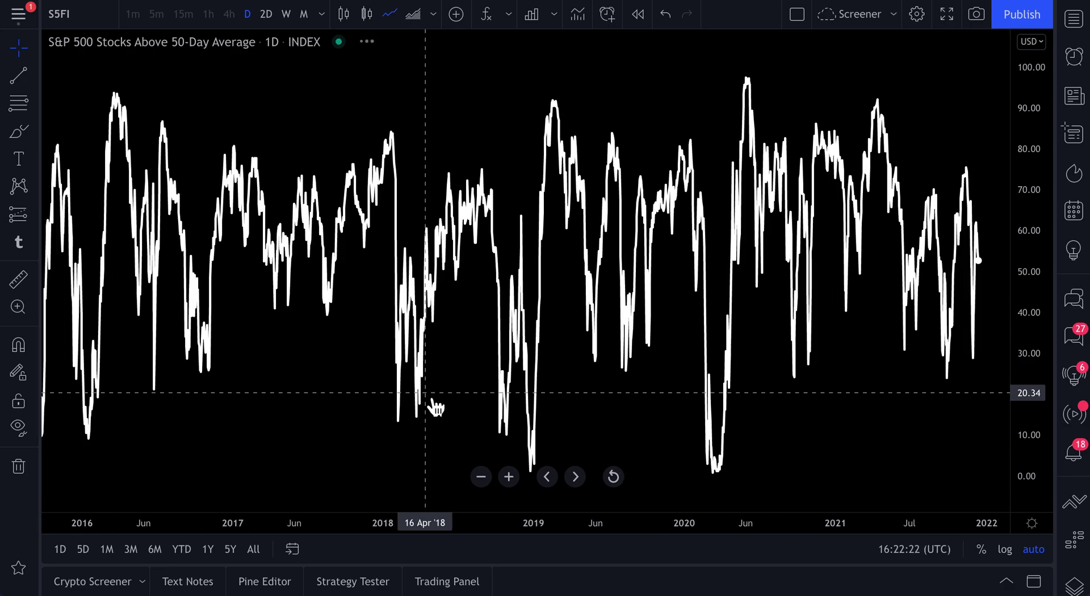
scroll(431, 399, down, 3)
drag(430, 399, 341, 385)
scroll(343, 389, down, 2)
scroll(341, 388, down, 2)
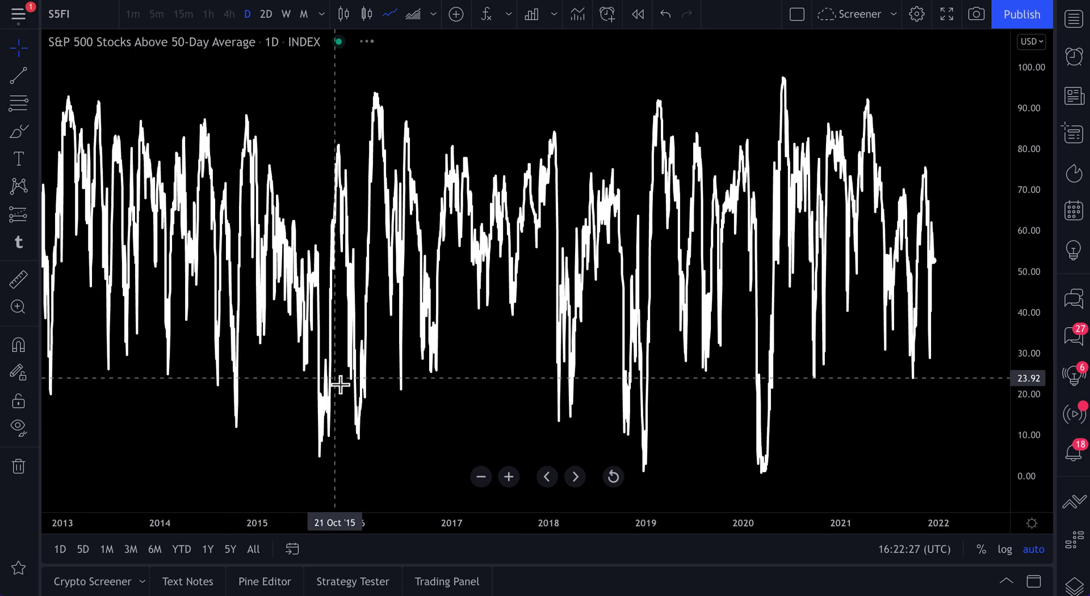
scroll(641, 356, up, 3)
scroll(639, 353, up, 3)
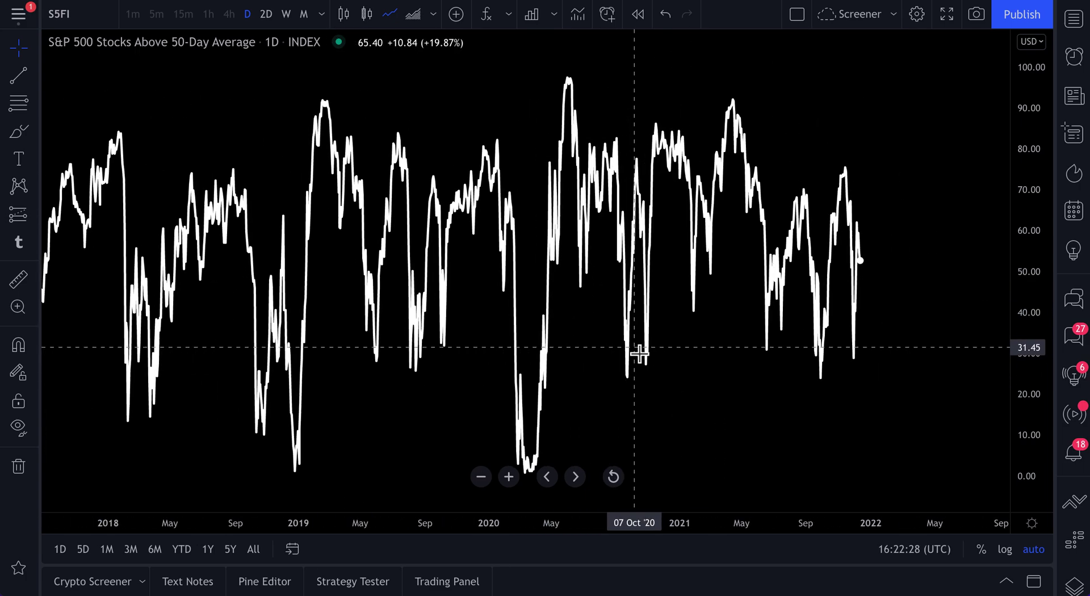
scroll(433, 338, up, 1)
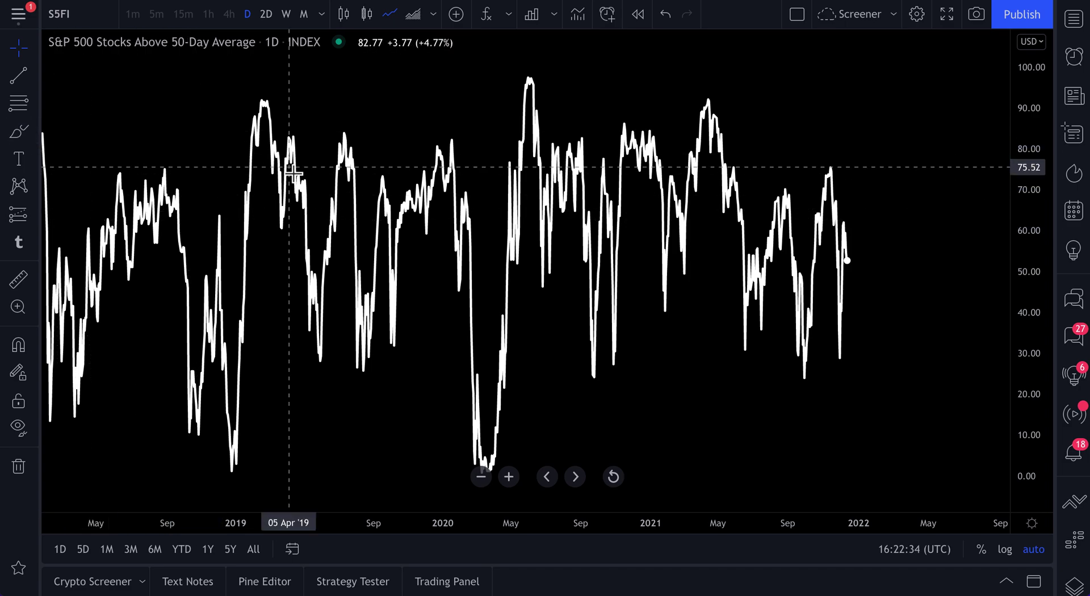
Step: Draw a red, nearly horizontal trend line at about 24 beneath the lows from mid-2020 to beyond the latest reading
click(35, 80)
click(79, 78)
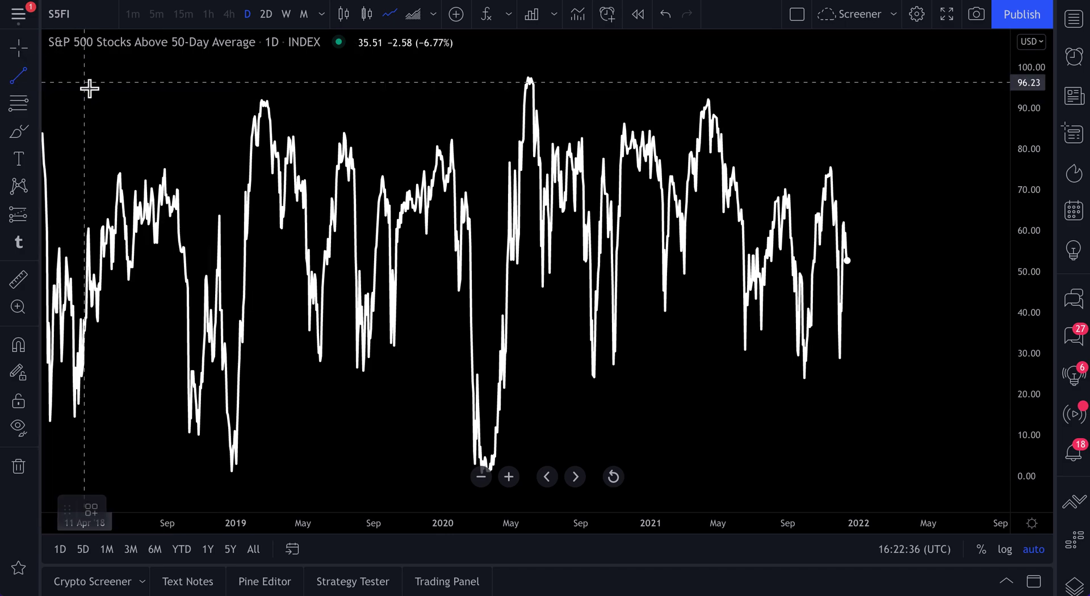
click(572, 383)
click(950, 380)
double_click(953, 382)
click(519, 123)
click(514, 173)
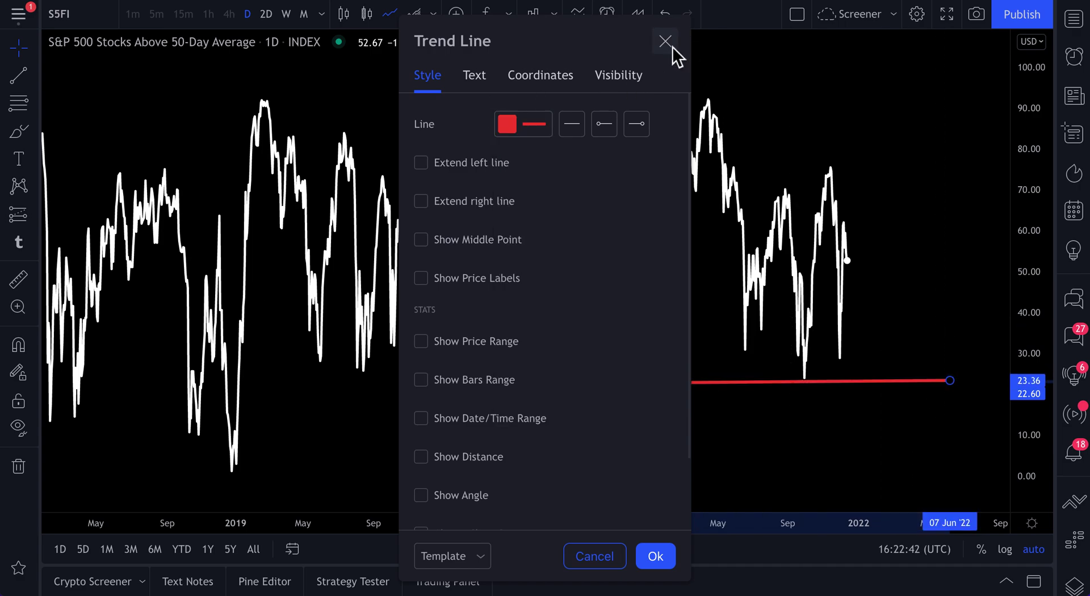
click(666, 40)
drag(727, 394, 664, 388)
Step: Circle the five lows near the red trend line, from September 2020 to the latest 2021 low, with the Brush tool
click(19, 131)
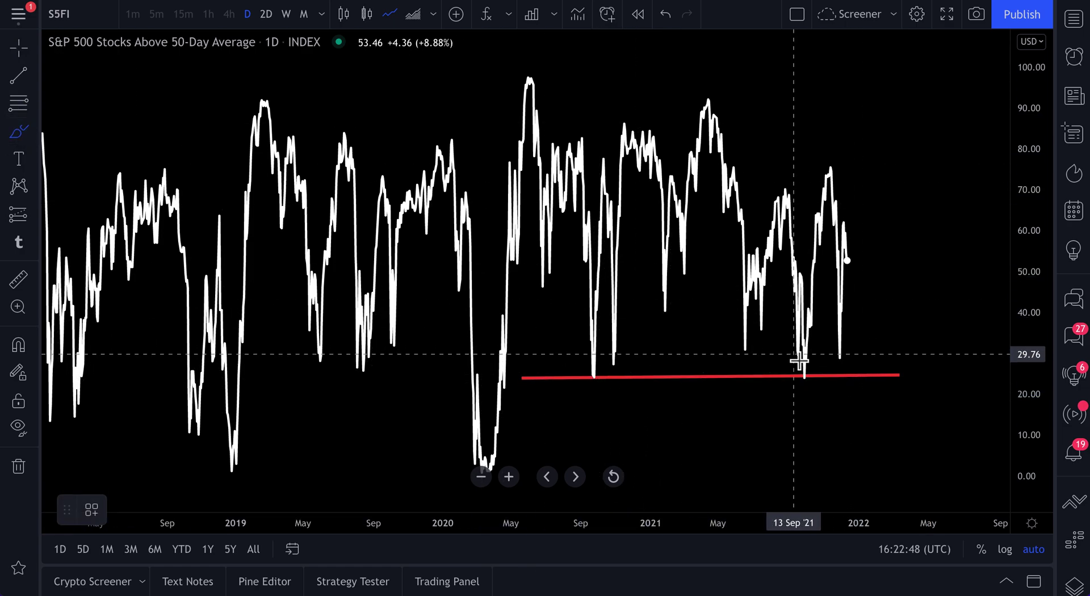
mouse_move(597, 361)
mouse_down()
mouse_move(577, 394)
mouse_move(610, 370)
mouse_up()
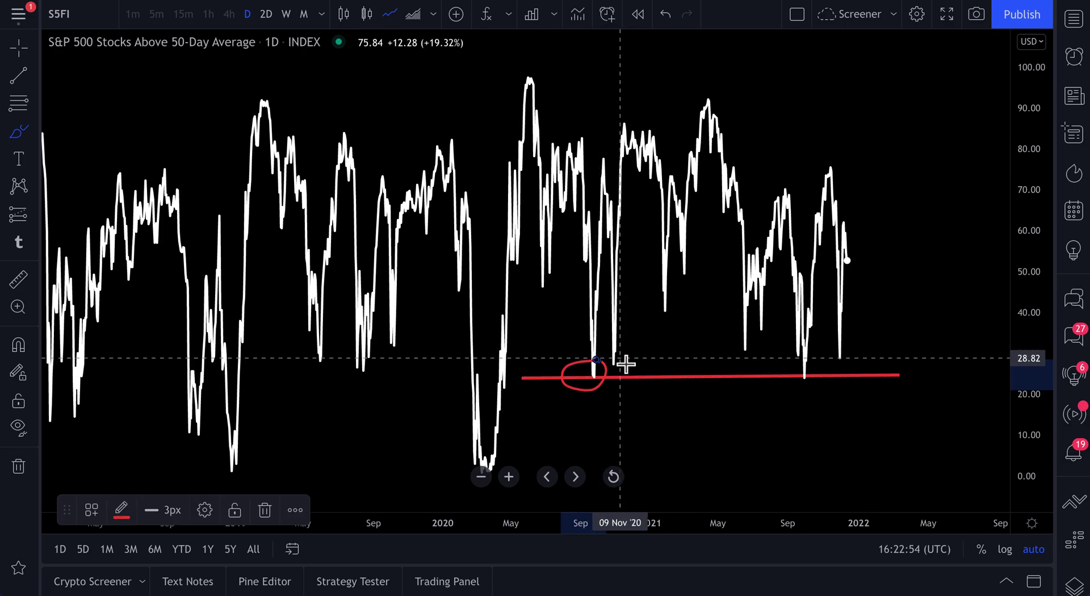
mouse_move(623, 361)
mouse_down()
mouse_move(608, 367)
mouse_move(638, 366)
mouse_move(627, 358)
mouse_up()
mouse_move(760, 357)
mouse_down()
mouse_move(740, 365)
mouse_move(755, 347)
mouse_up()
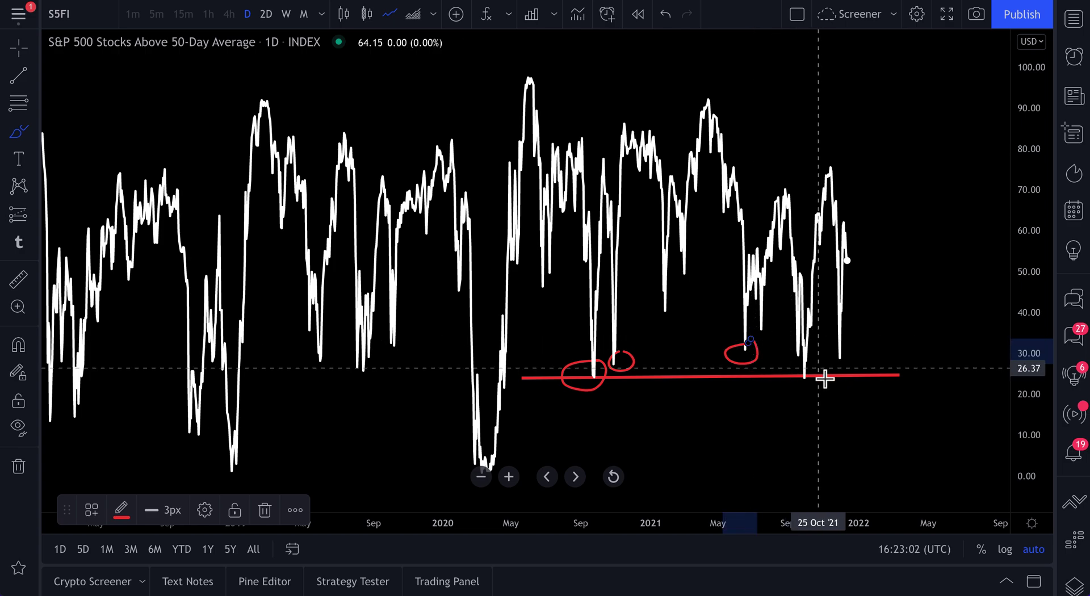
mouse_move(806, 366)
mouse_down()
mouse_move(784, 382)
mouse_move(855, 362)
mouse_move(846, 348)
mouse_up()
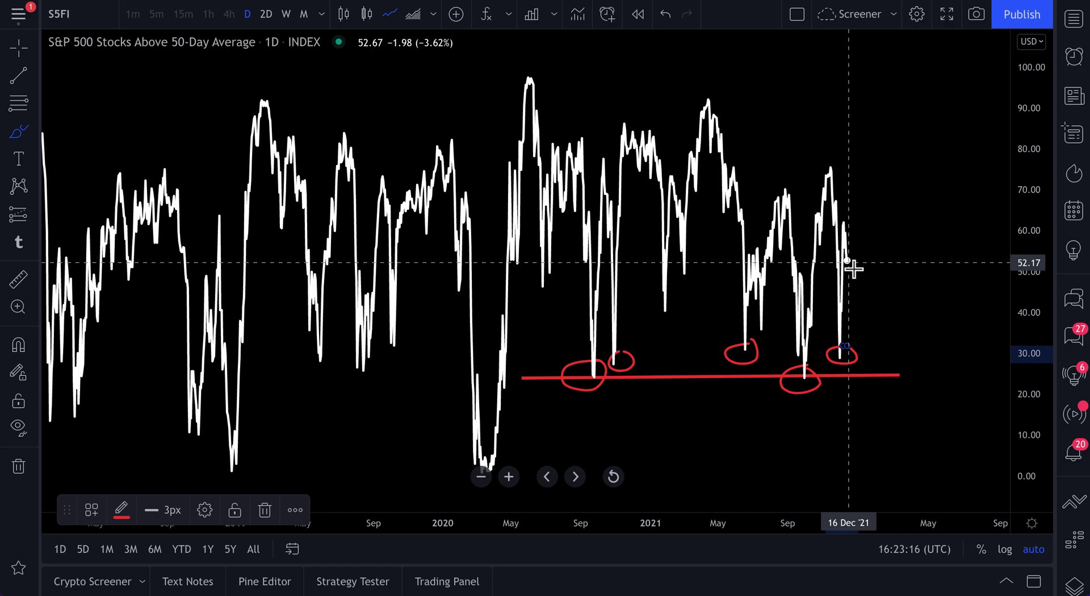
Step: Undo the brush circles and the red trend line on the 50-day average chart
key(ctrl+z)
key(ctrl+z)
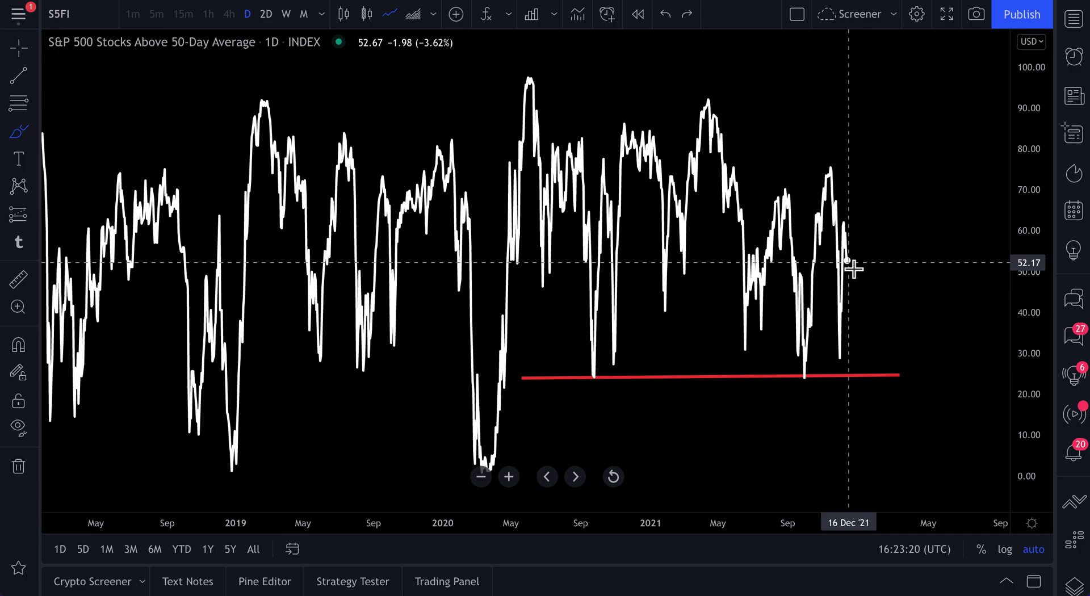
key(ctrl+z)
key(ctrl+z)
key(ctrl+z)
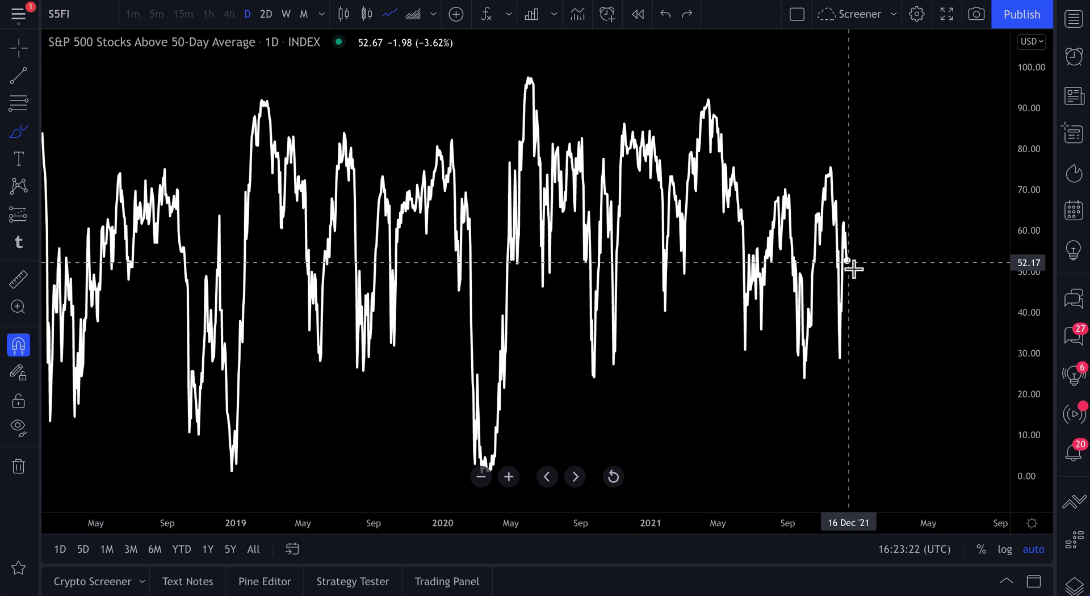
Step: Search the symbols for "MOVING AVERAGE" and load the Percent of Stocks Above 200-Day Average index (MMTH)
scroll(616, 283, down, 5)
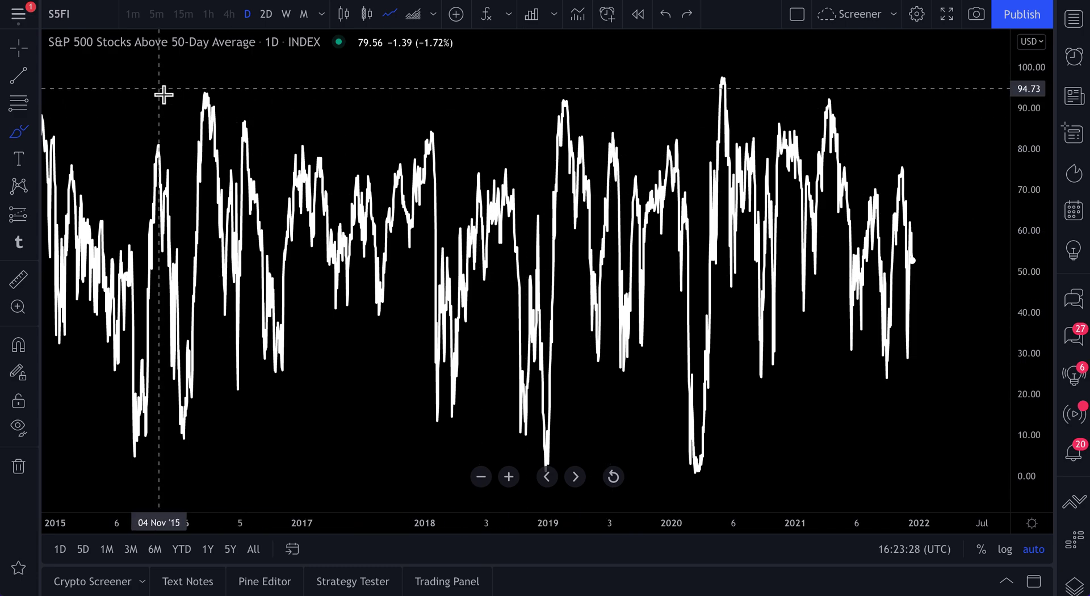
click(77, 21)
text(MOVING AVERAGE)
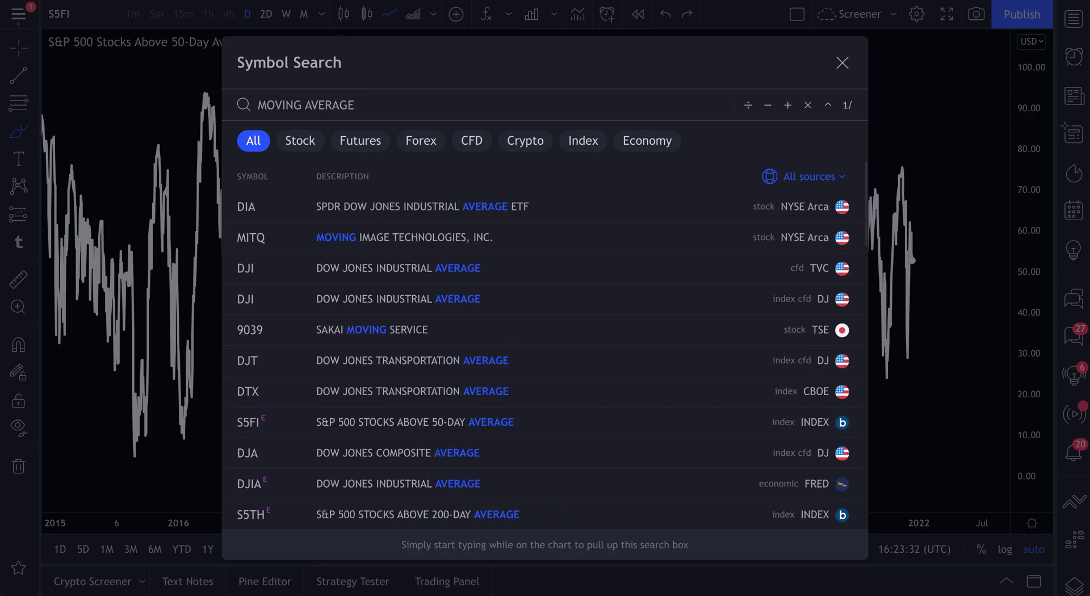
scroll(325, 341, down, 5)
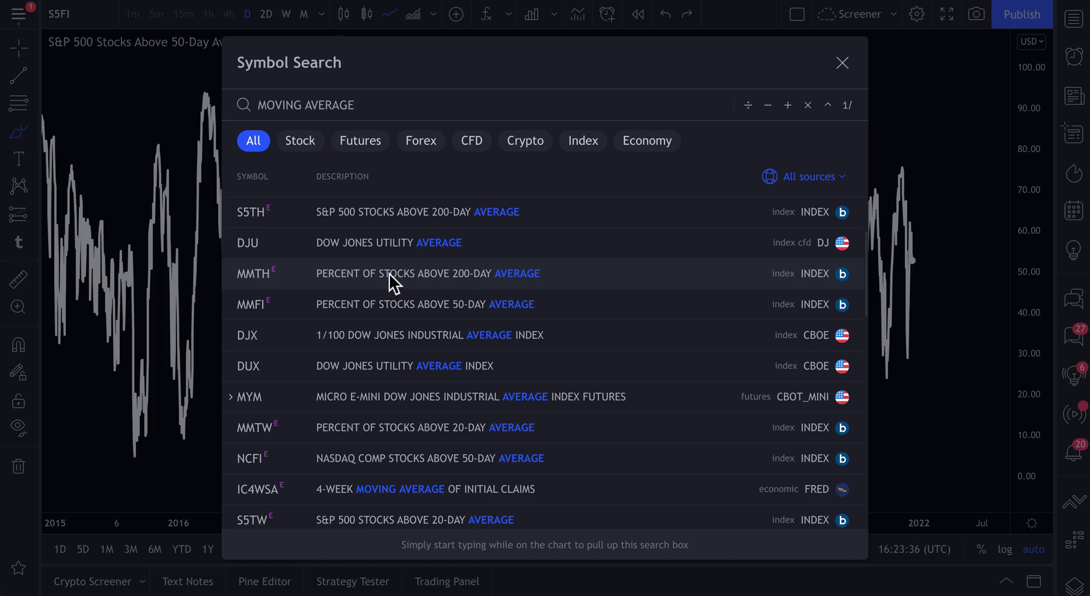
click(455, 281)
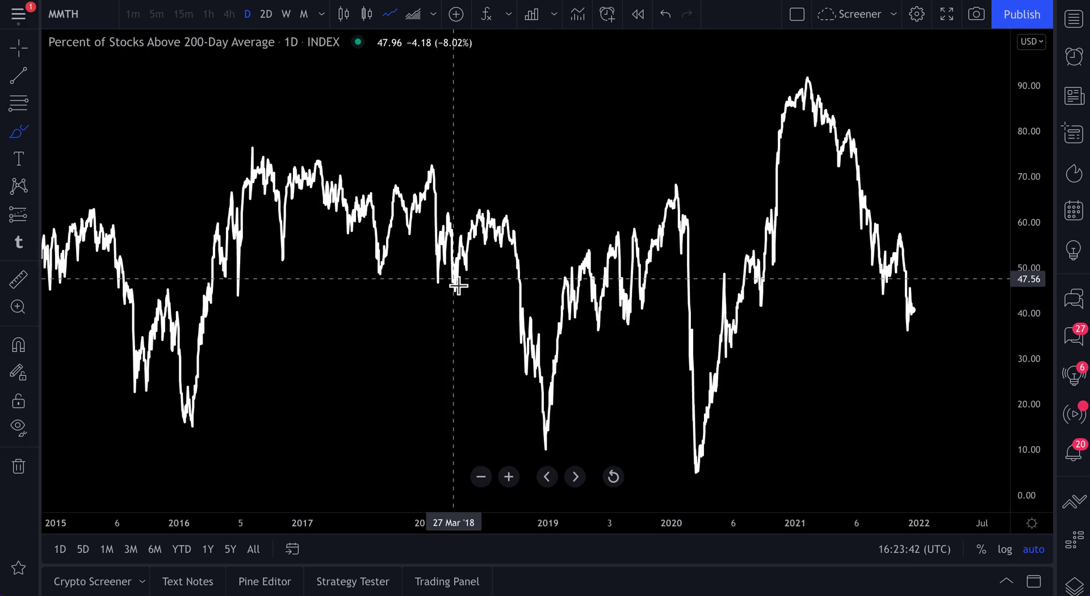
Step: Brush a downward arrow along the 2021 decline and circle its peak, and undo these marks
scroll(519, 343, down, 4)
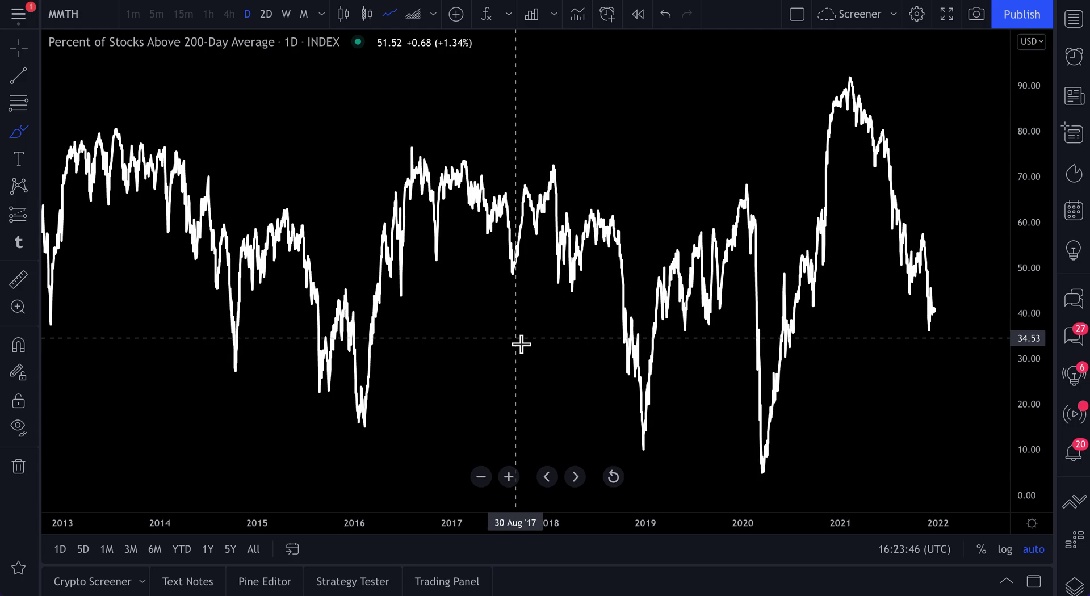
click(19, 131)
mouse_move(869, 78)
mouse_down()
mouse_move(936, 186)
mouse_move(956, 301)
mouse_move(946, 295)
mouse_move(965, 302)
mouse_move(964, 284)
mouse_up()
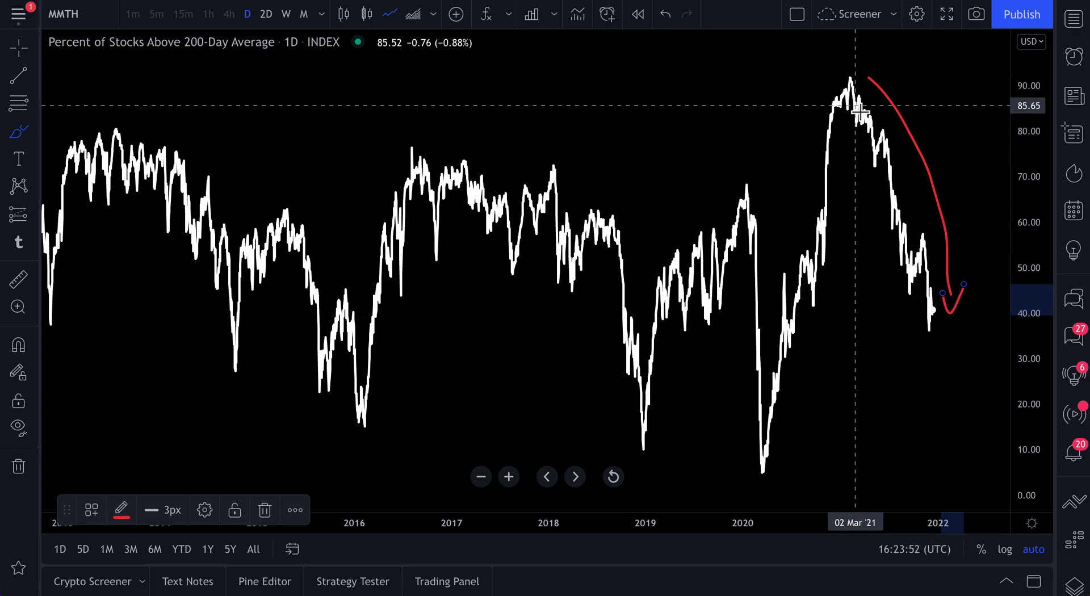
mouse_move(863, 81)
mouse_down()
mouse_move(840, 97)
mouse_move(854, 73)
mouse_move(869, 80)
mouse_up()
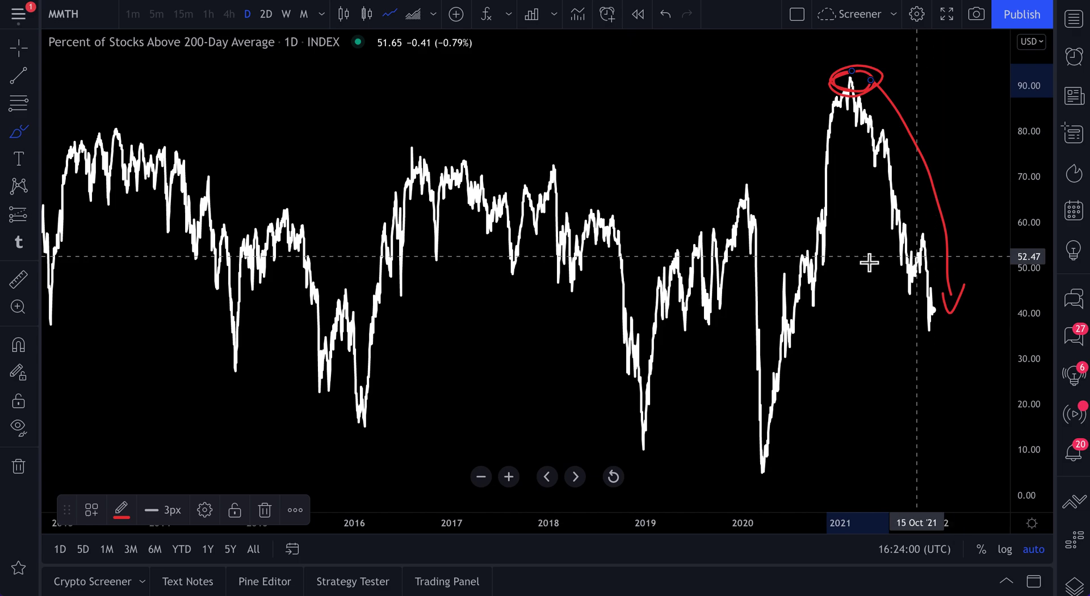
key(ctrl+z)
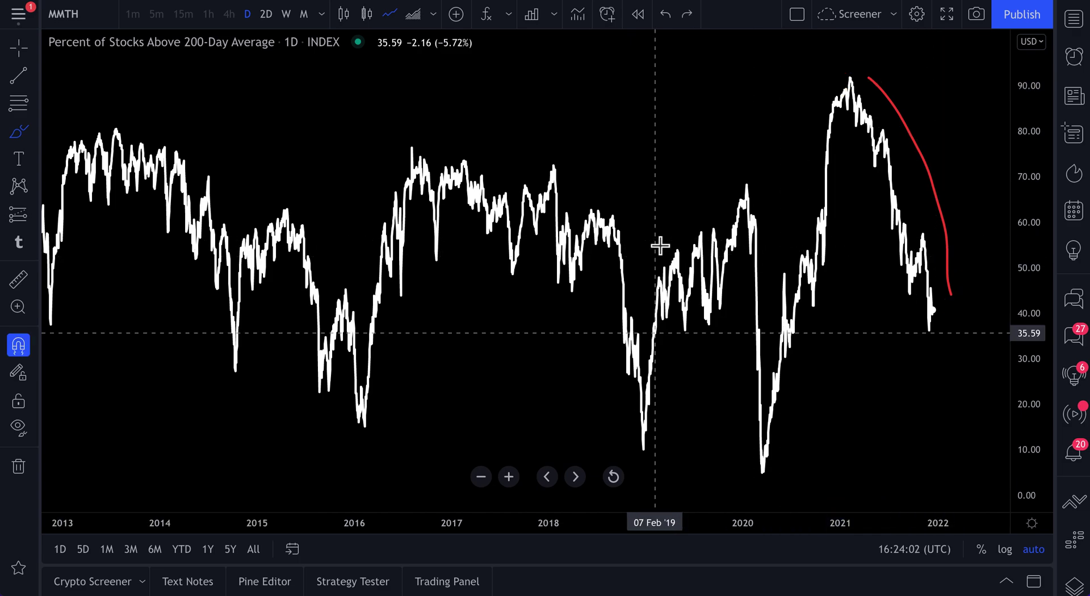
key(ctrl+z)
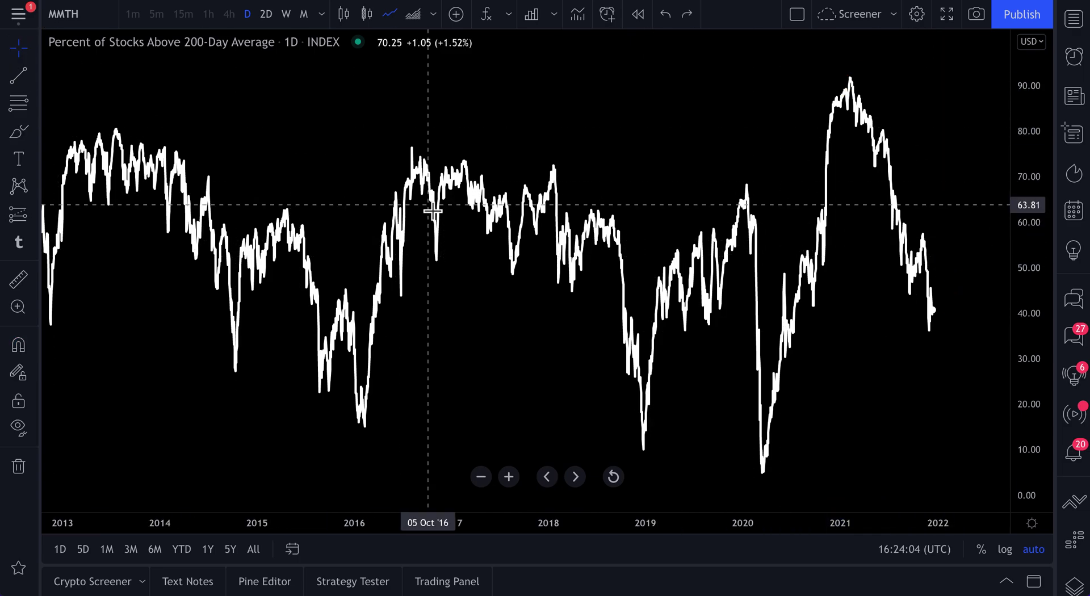
Step: Switch the Percent of Stocks Above 200-Day Average chart to the weekly interval and show its history from 2002 to the present
drag(321, 454, 483, 463)
drag(608, 411, 563, 409)
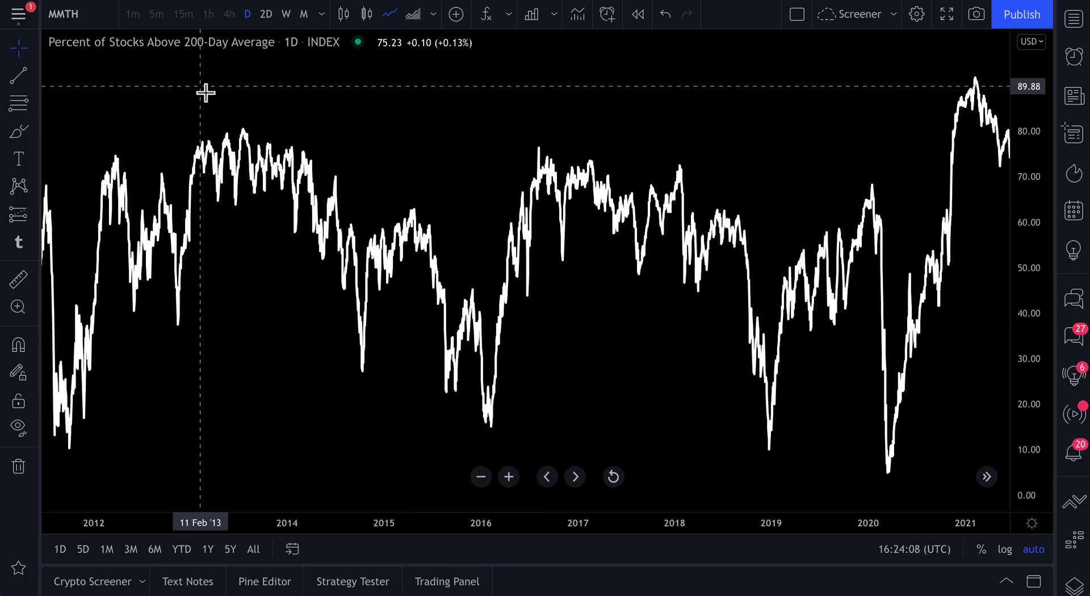
click(271, 15)
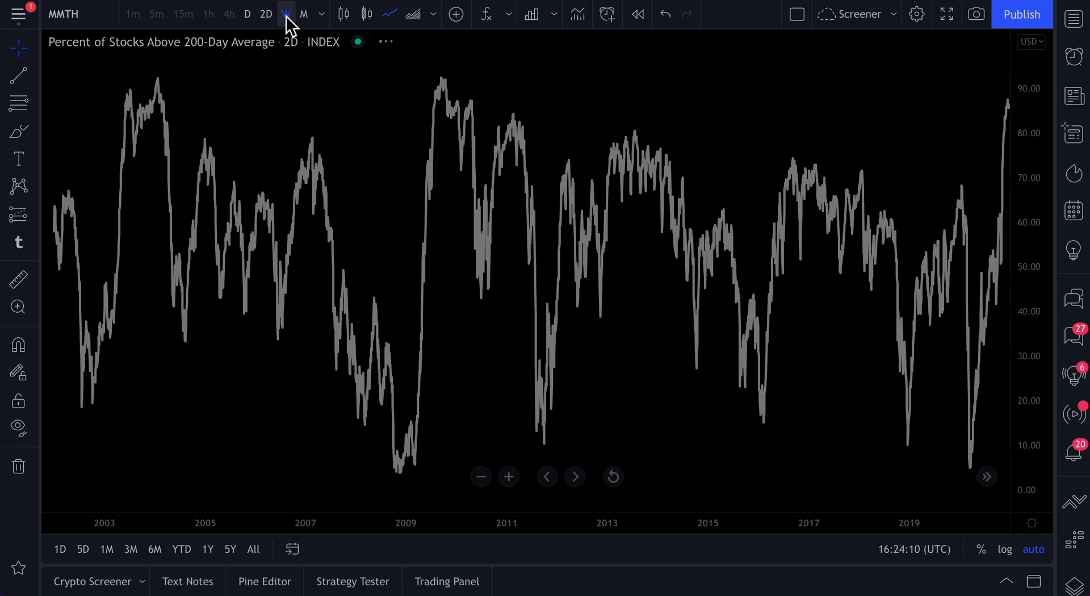
click(285, 15)
click(706, 346)
drag(706, 346, 494, 370)
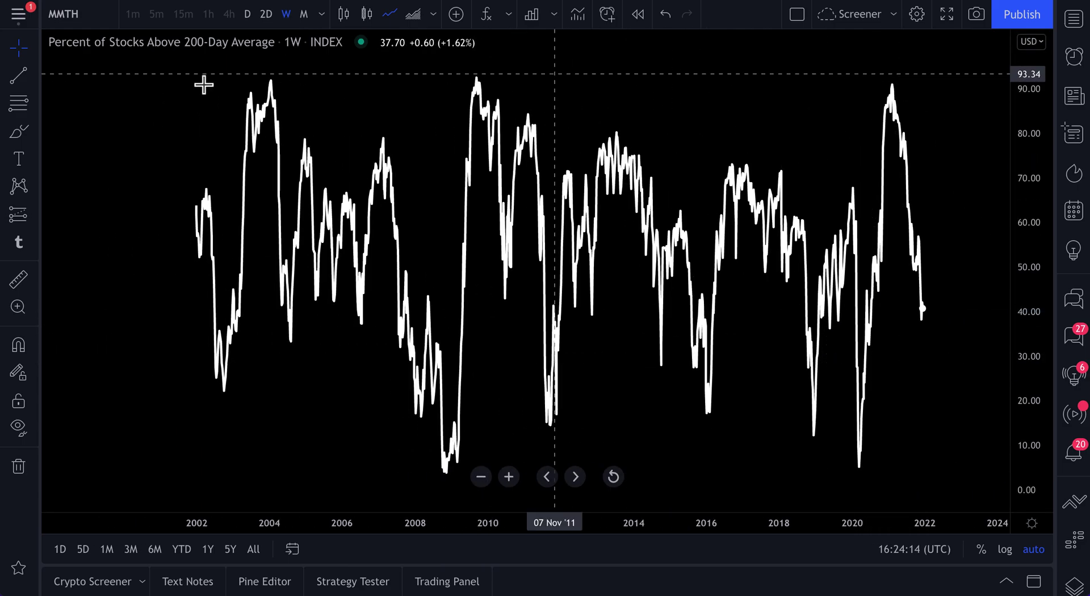
Step: Circle the early-2021 peak and the peak just before 2010 on the weekly chart with the Brush tool
click(16, 135)
mouse_move(908, 85)
mouse_down()
mouse_move(900, 78)
mouse_move(905, 102)
mouse_move(882, 88)
mouse_move(898, 98)
mouse_move(895, 85)
mouse_up()
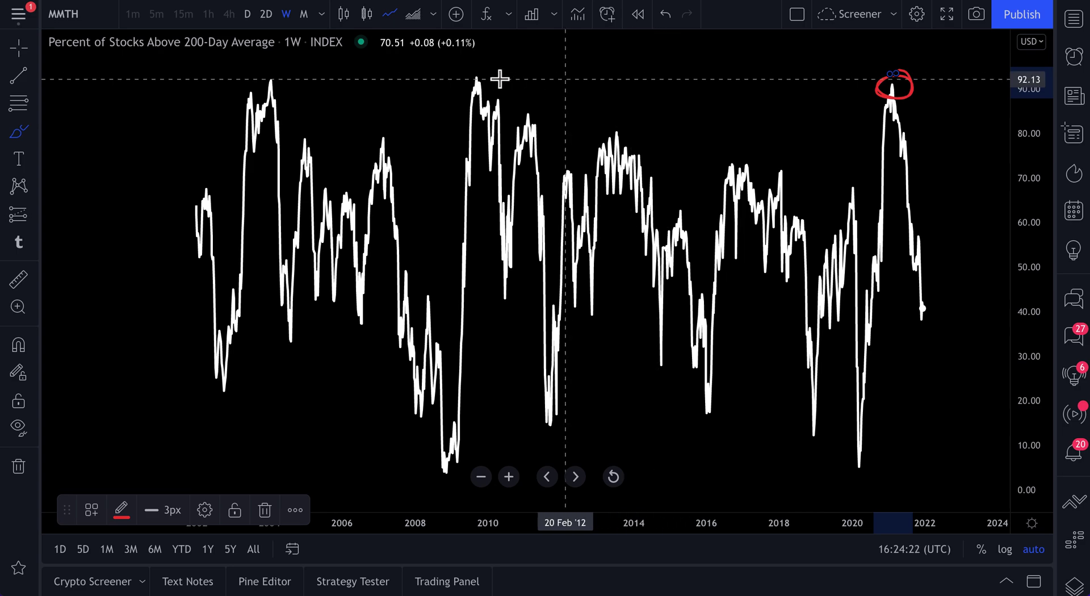
mouse_move(478, 77)
mouse_down()
mouse_move(469, 80)
mouse_move(499, 91)
mouse_move(464, 88)
mouse_up()
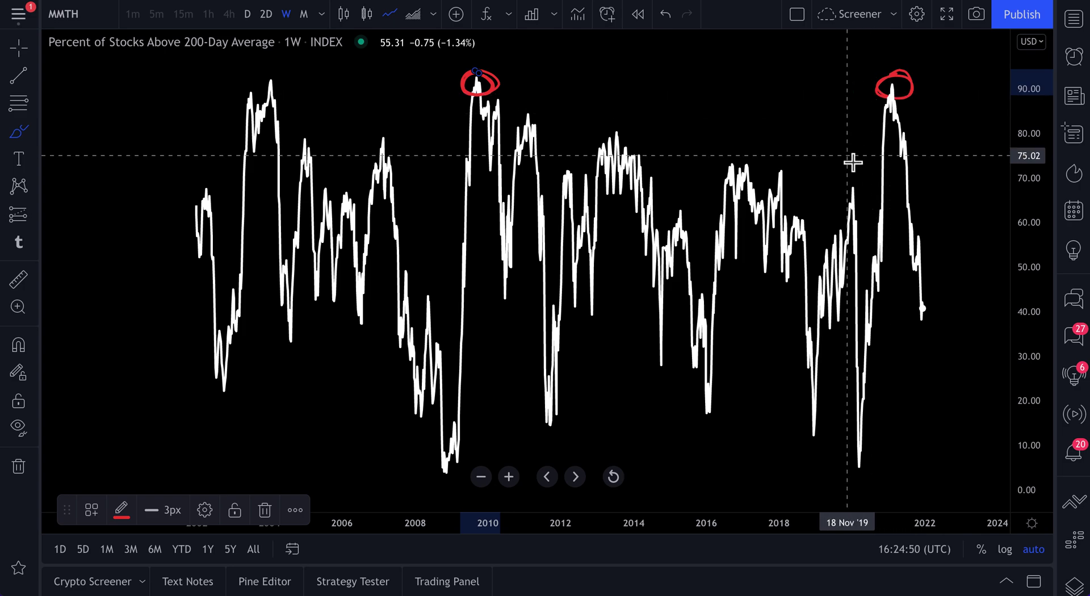
Step: Undo both peak circles and focus the weekly chart on the period from 2016 onward
scroll(805, 197, up, 2)
scroll(806, 197, up, 5)
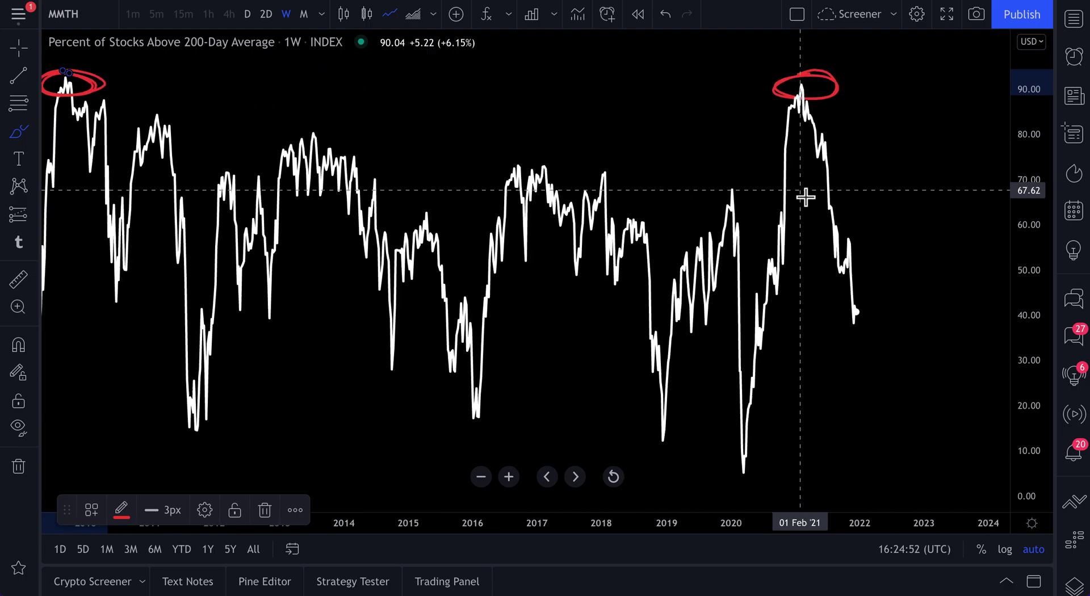
scroll(805, 197, up, 3)
key(ctrl+z)
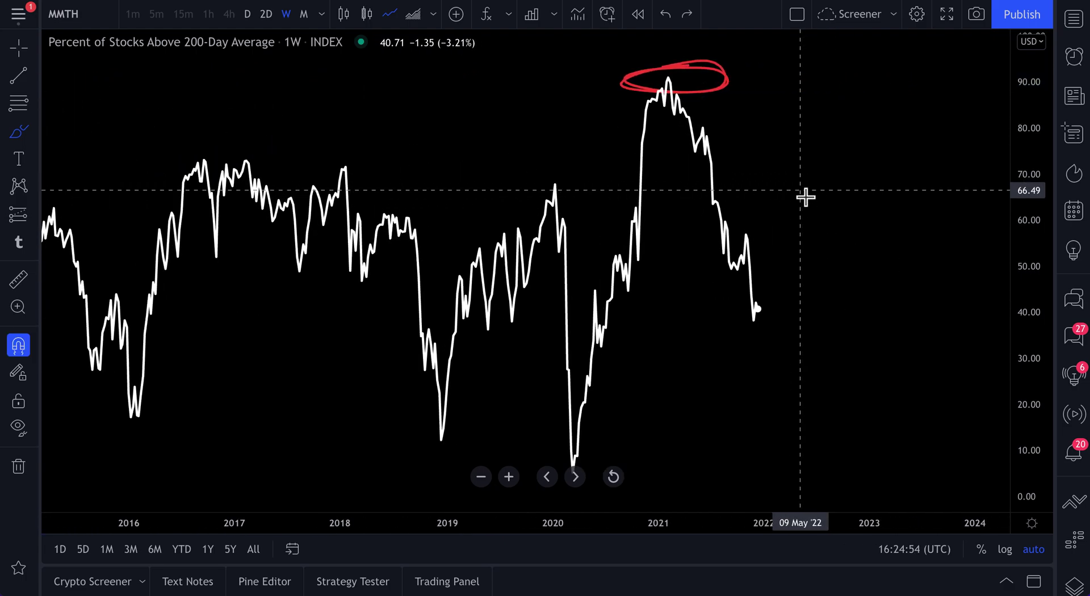
key(ctrl+z)
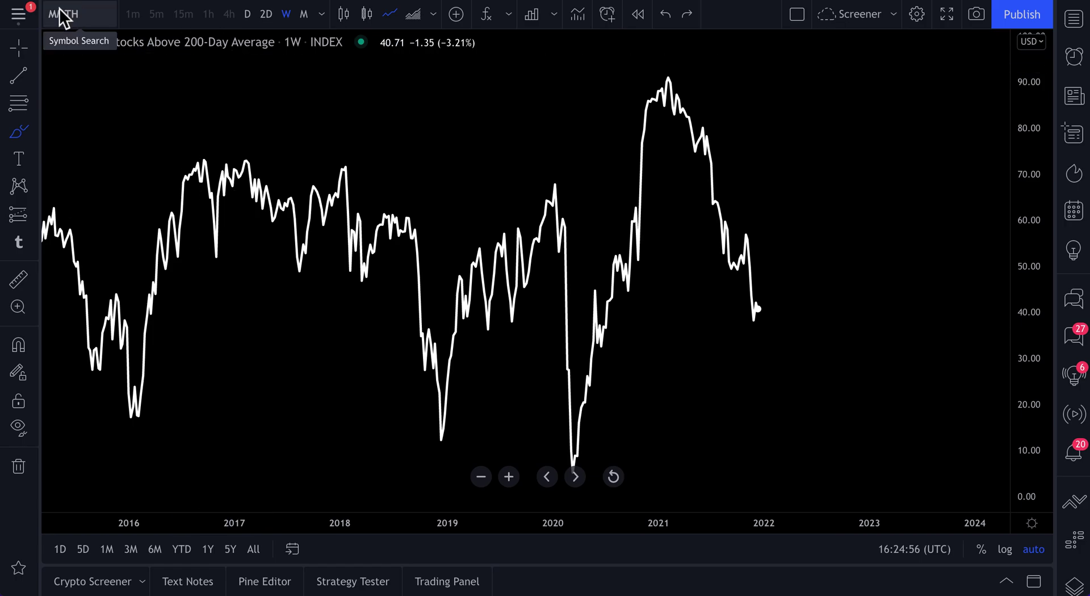
Step: Open the symbol search to replace the current index
click(67, 16)
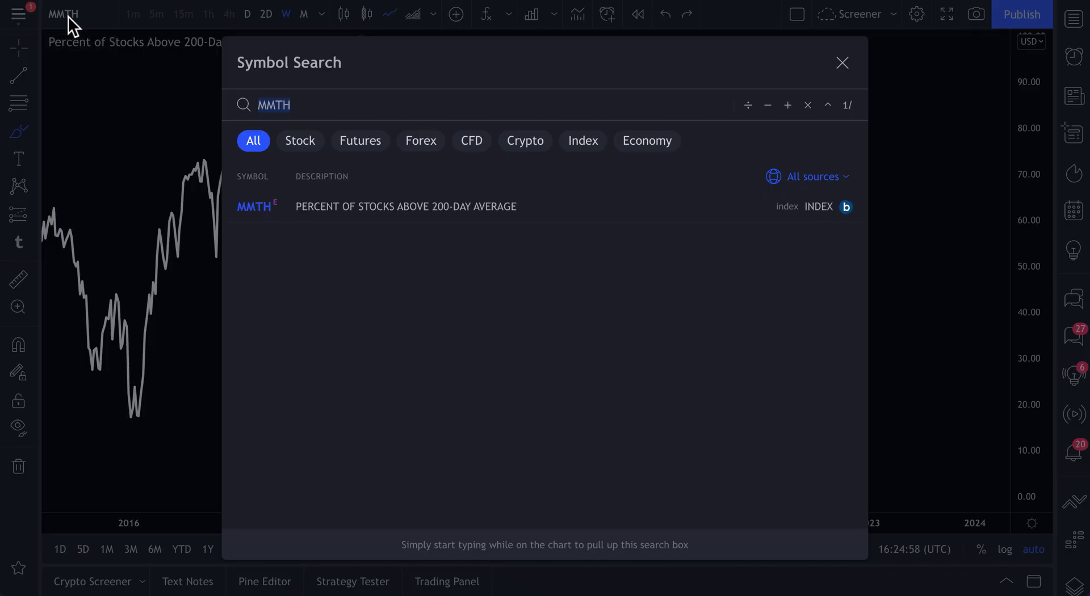